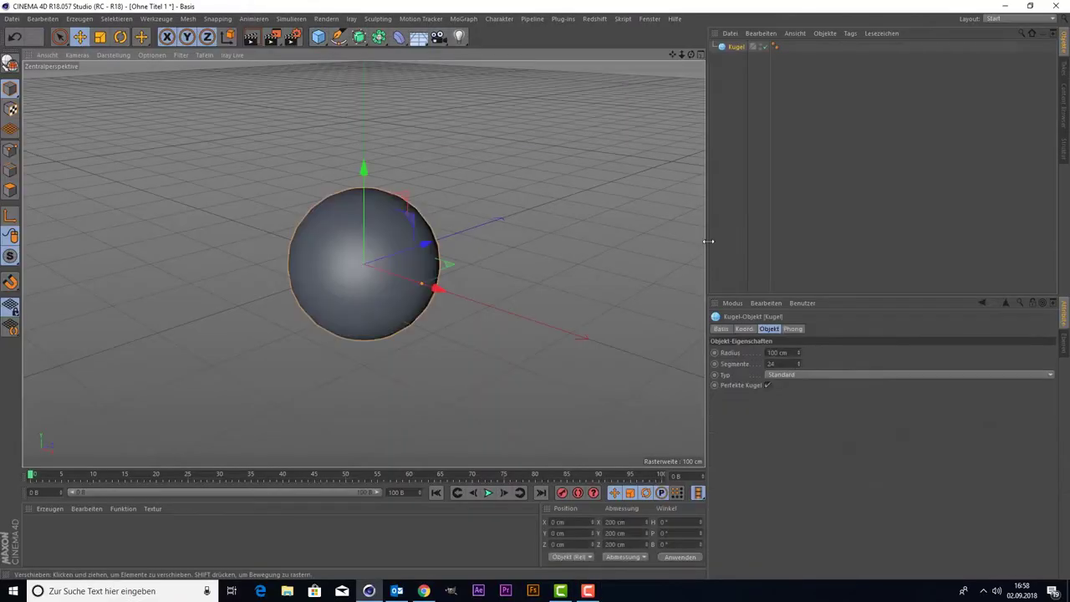
# Step: Reduce the Kugel to 19 segments and convert it to an editable polygon object in the right view
pyautogui.click(739, 361)
pyautogui.press('F3')
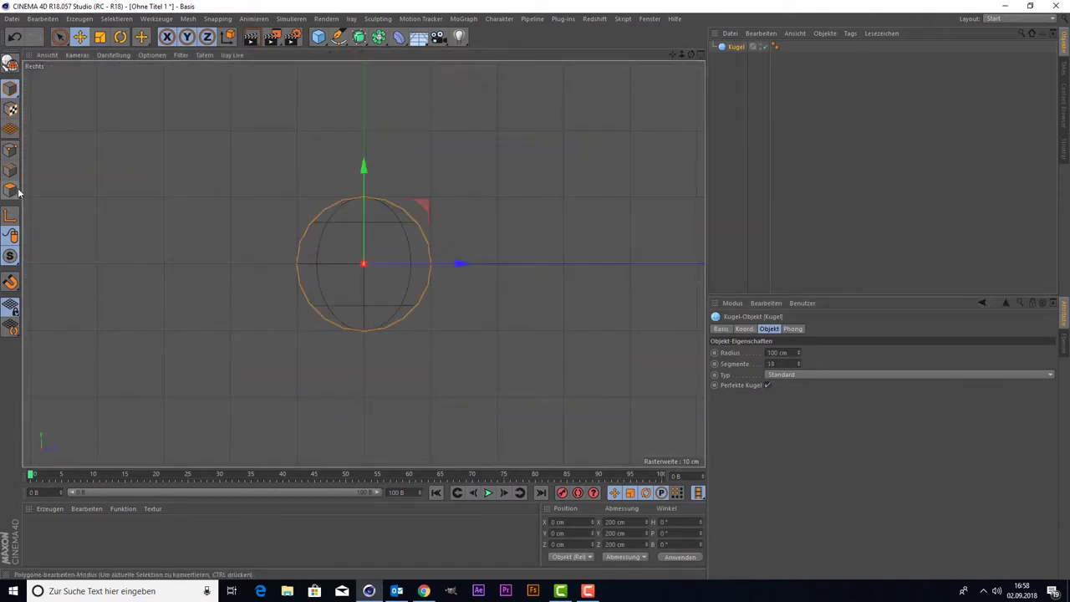
pyautogui.press('c')
pyautogui.scroll(3, 396, 209)
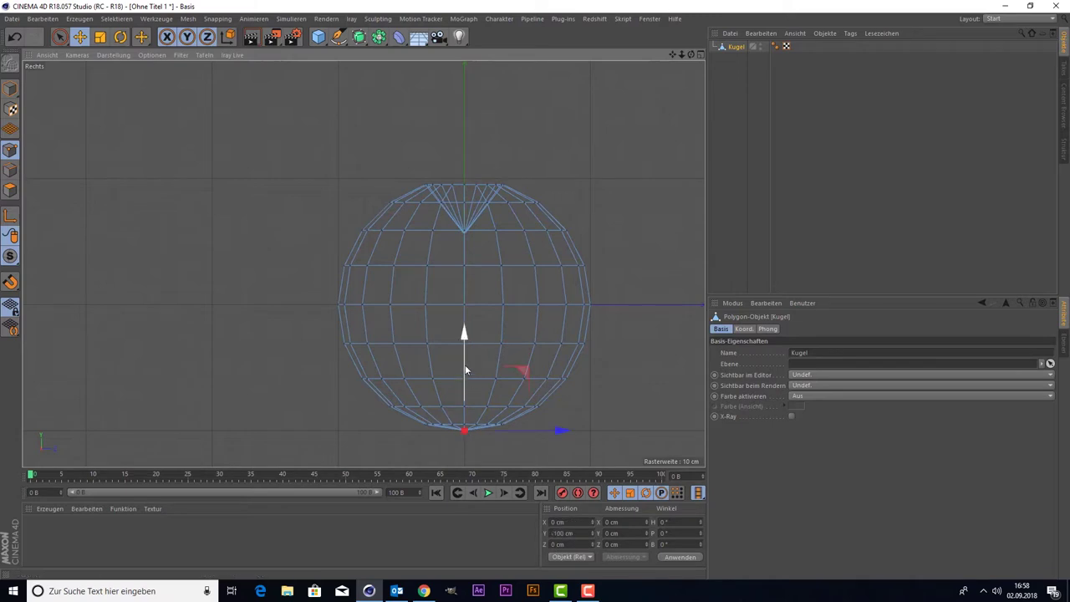
# Step: Box-select the top pole points, pull them down into a dimple and scale them in slightly
pyautogui.moveTo(58, 37); pyautogui.dragTo(83, 37)
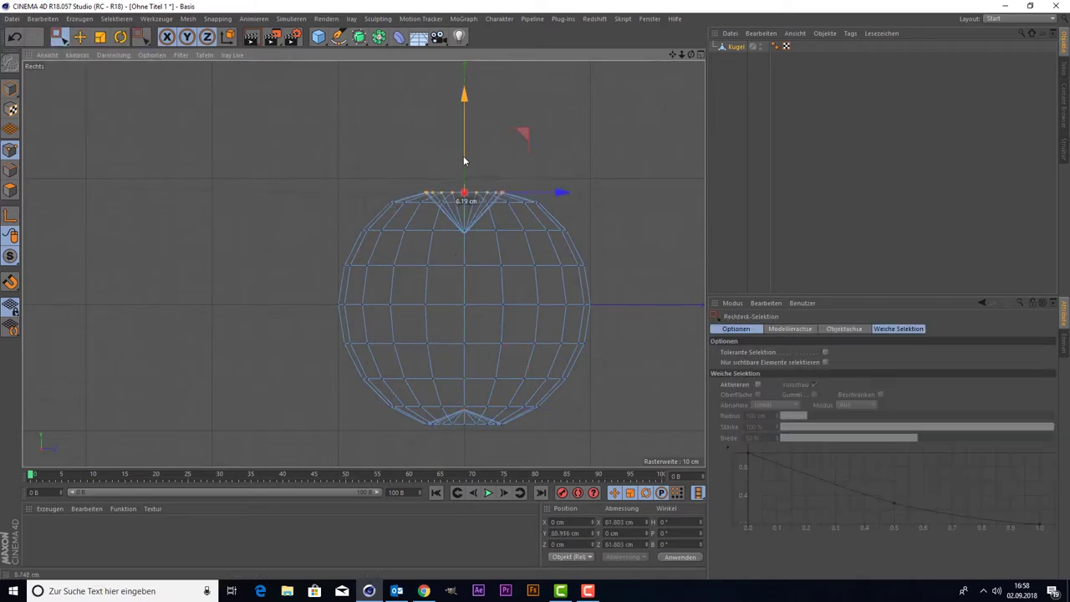
pyautogui.moveTo(552, 215); pyautogui.dragTo(553, 215)
pyautogui.moveTo(463, 150); pyautogui.dragTo(463, 167)
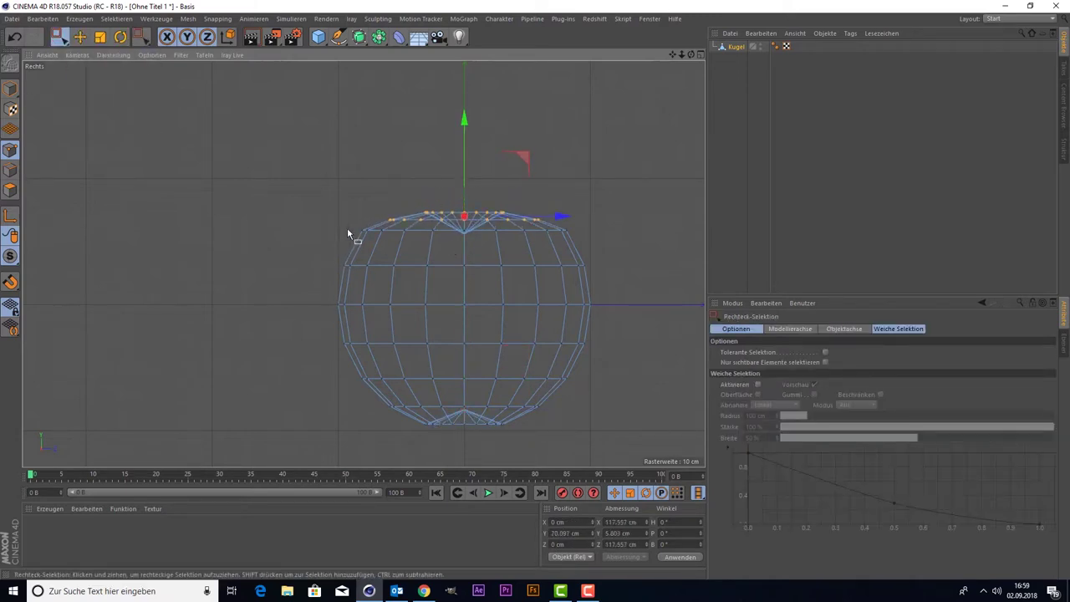
pyautogui.press('t')
pyautogui.moveTo(179, 168); pyautogui.dragTo(117, 228)
# Step: Narrow a lower ring of points to about 97% and select the middle rings
pyautogui.moveTo(318, 280); pyautogui.dragTo(394, 306)
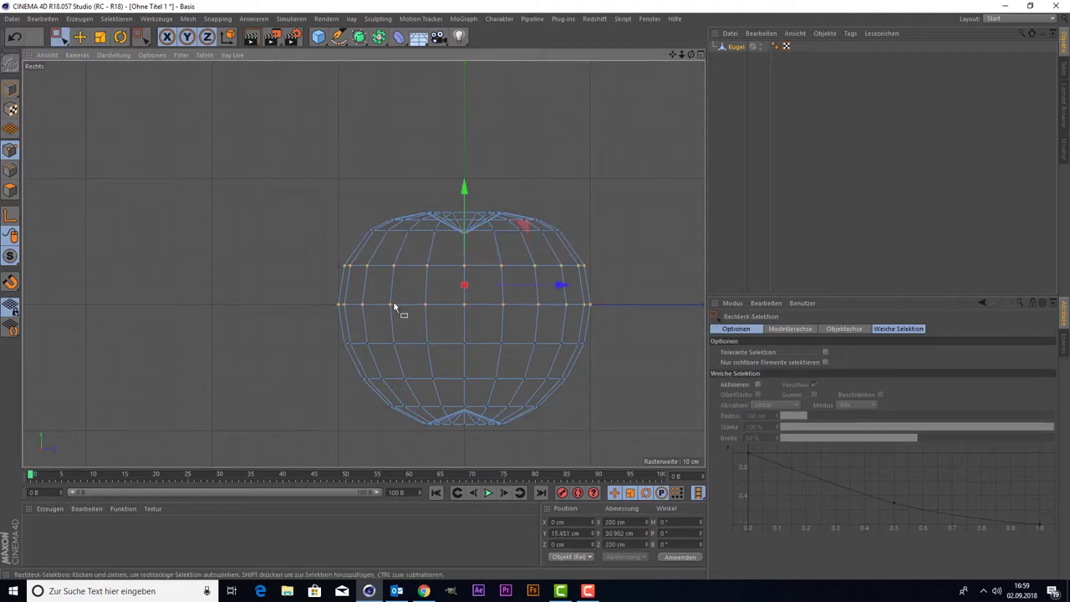
pyautogui.moveTo(254, 304)
pyautogui.mouseDown()
pyautogui.moveTo(327, 335)
pyautogui.moveTo(253, 345)
pyautogui.moveTo(585, 430)
pyautogui.mouseUp()
pyautogui.press('0')
pyautogui.moveTo(318, 290); pyautogui.dragTo(579, 341)
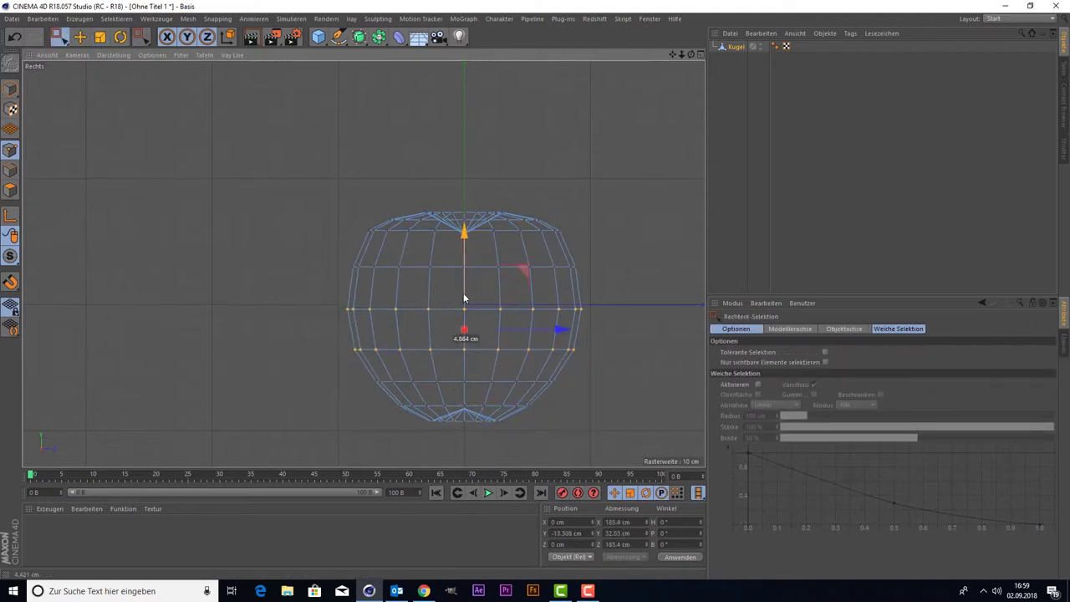
pyautogui.press('F1')
# Step: Cut a new edge loop around the centre of the apple's top dimple
pyautogui.scroll(3, 368, 251)
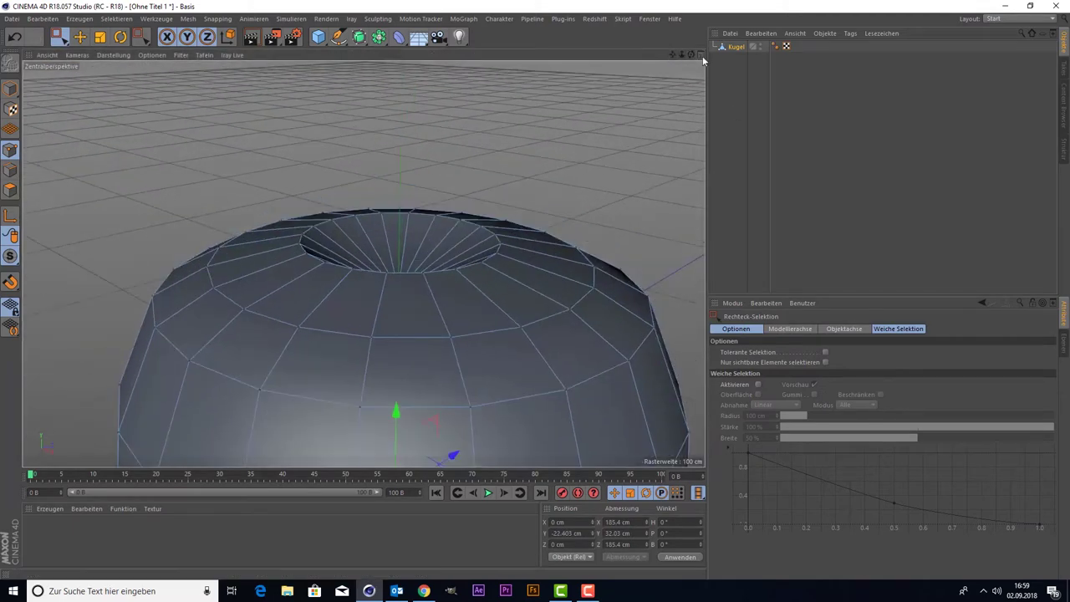
pyautogui.rightClick(370, 258)
pyautogui.click(379, 325)
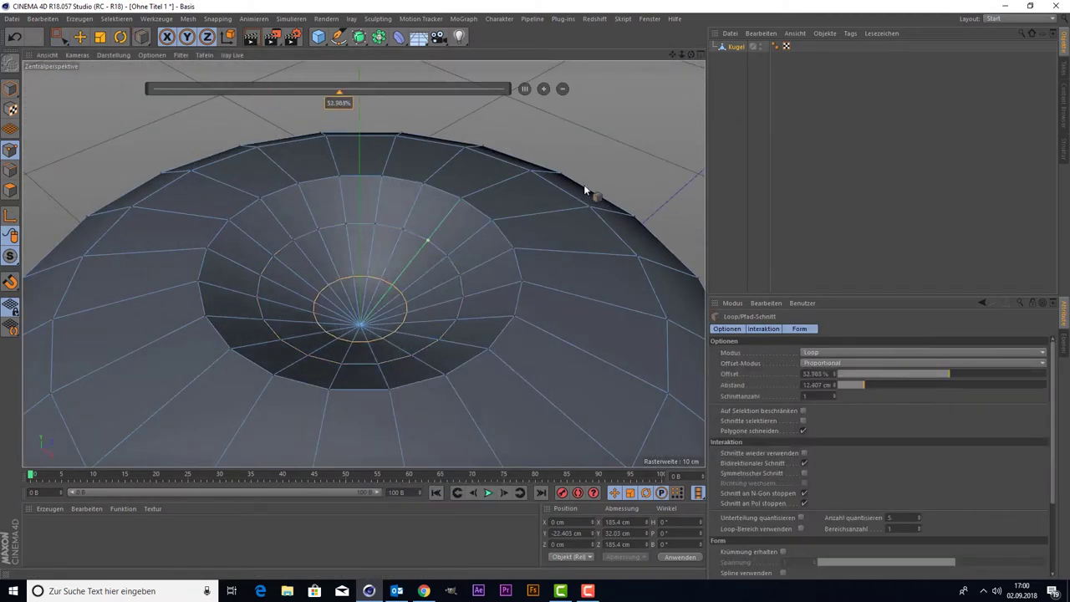
pyautogui.keyDown('alt'); pyautogui.moveTo(584, 184); pyautogui.dragTo(411, 298); pyautogui.keyUp('alt')
pyautogui.click(411, 298)
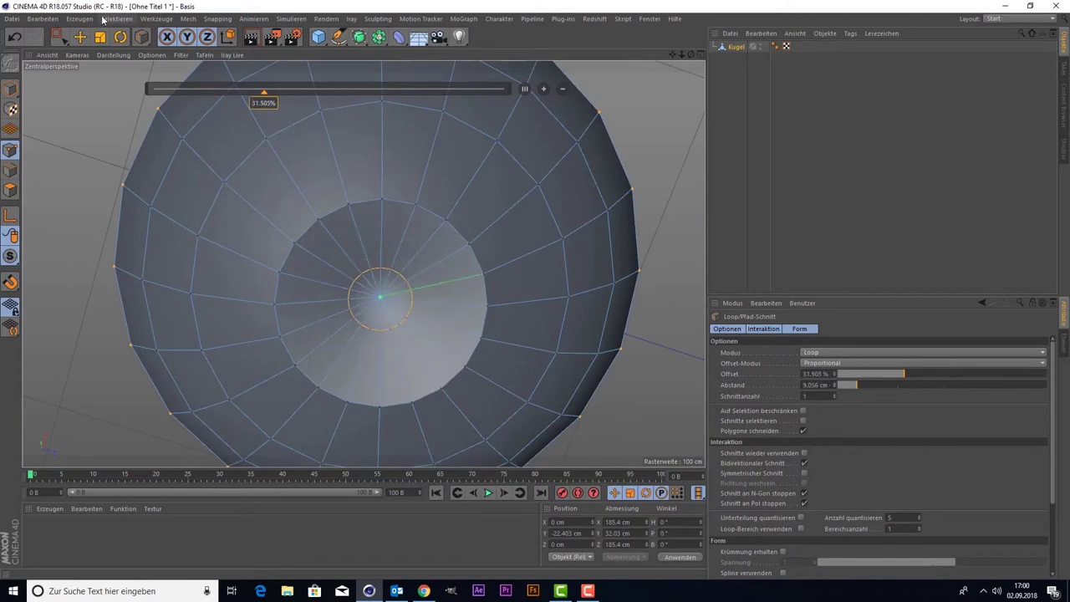
# Step: Select the pole points and view the sphere from the side in an enlarged perspective viewport
pyautogui.click(57, 37)
pyautogui.moveTo(353, 267); pyautogui.dragTo(431, 333)
pyautogui.press('F3')
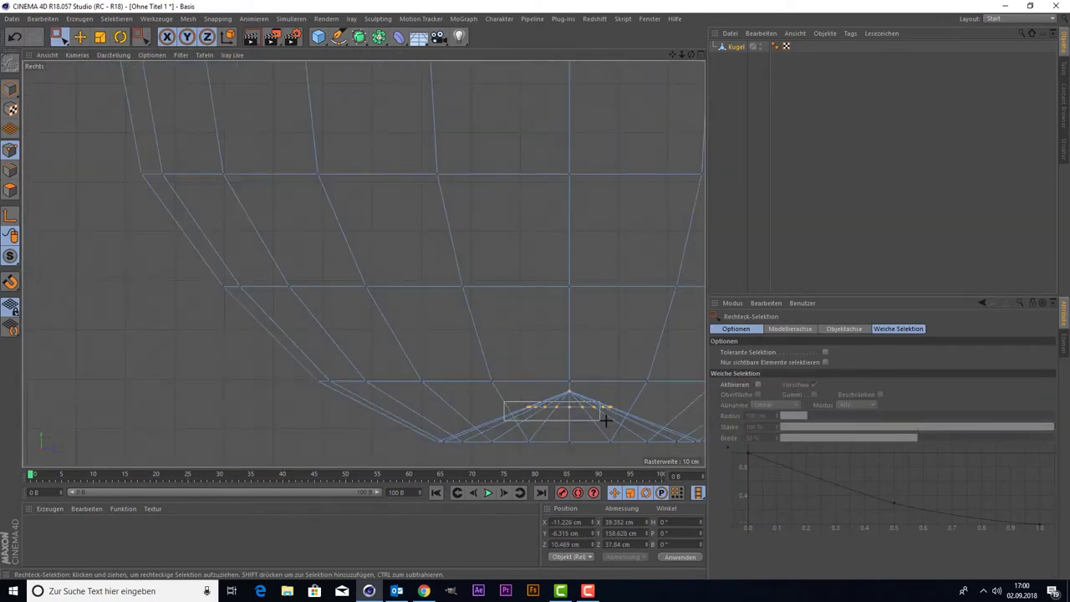
pyautogui.press('F5')
pyautogui.click(85, 51)
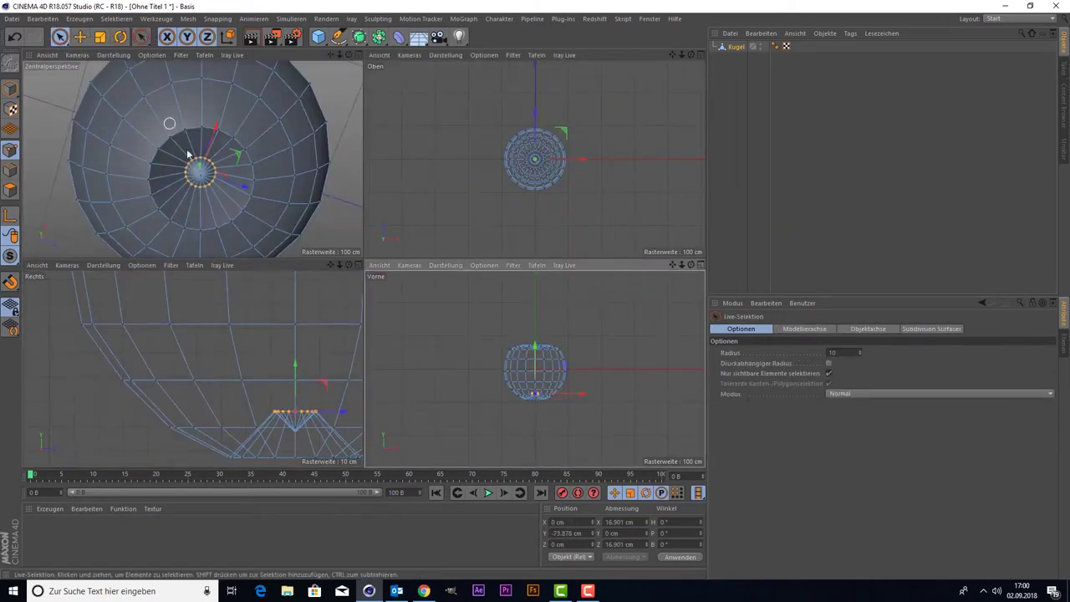
pyautogui.middleClick(191, 162)
pyautogui.moveTo(690, 54); pyautogui.dragTo(664, 117)
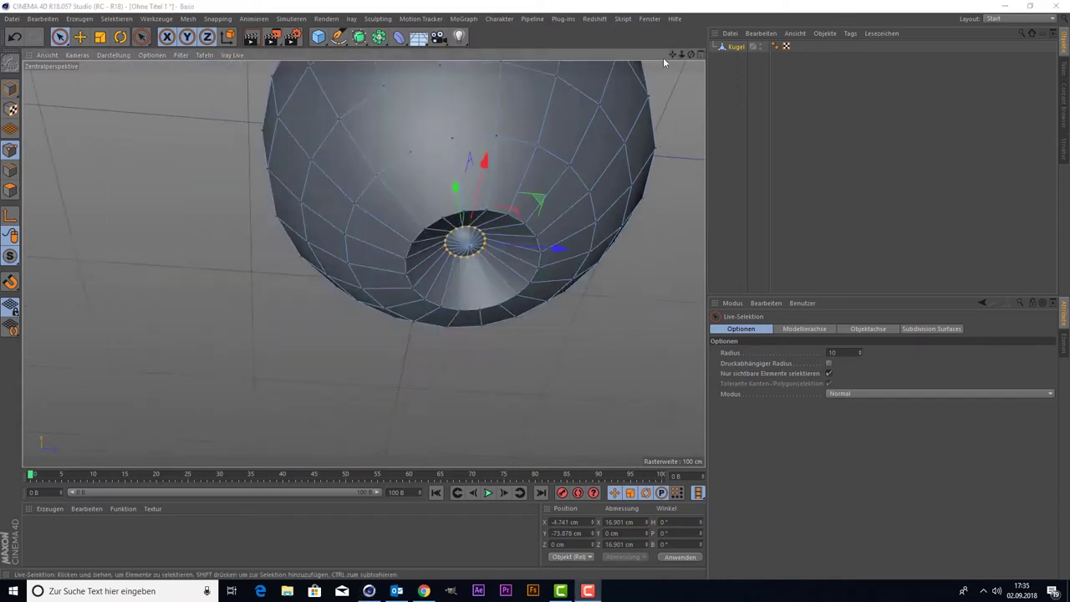
# Step: Put the Kugel under a Subdivision Surface and enlarge the right-side viewport
pyautogui.keyDown('alt'); pyautogui.click(359, 36); pyautogui.keyUp('alt')
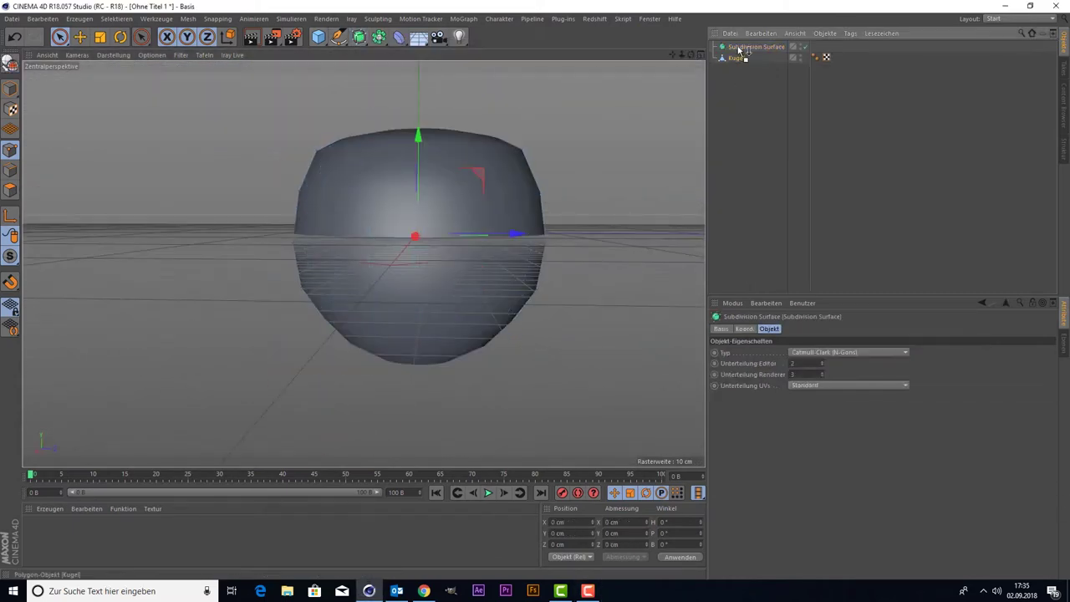
pyautogui.click(736, 58)
pyautogui.middleClick(87, 138)
pyautogui.press('0')
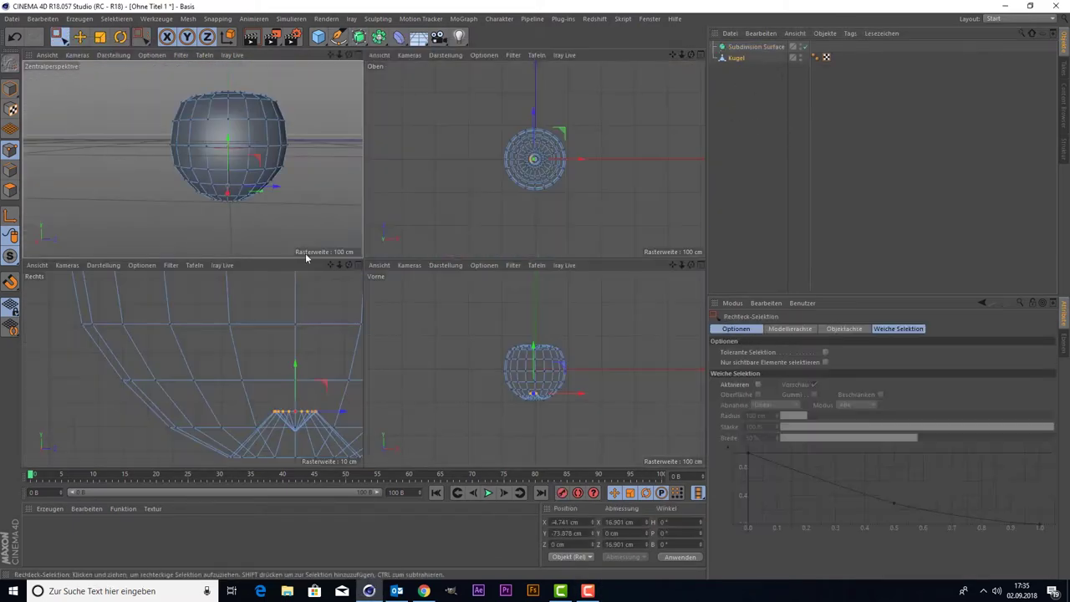
pyautogui.middleClick(308, 263)
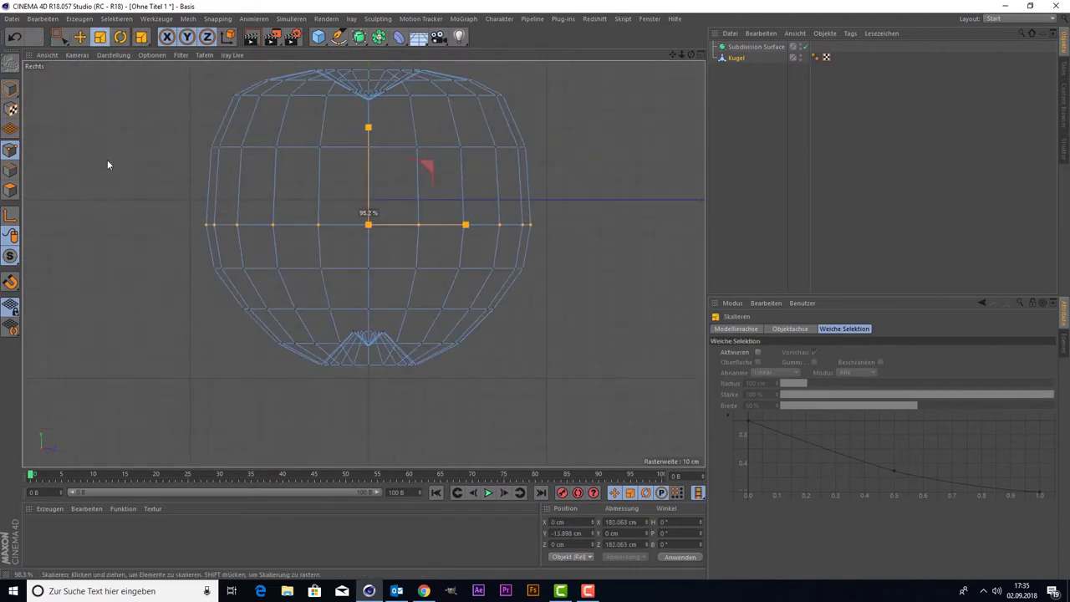
pyautogui.hotkey('ctrl', 'z')
# Step: Scale a point ring below the apple's middle inward to about 95.8%
pyautogui.moveTo(177, 254); pyautogui.dragTo(570, 295)
pyautogui.press('t')
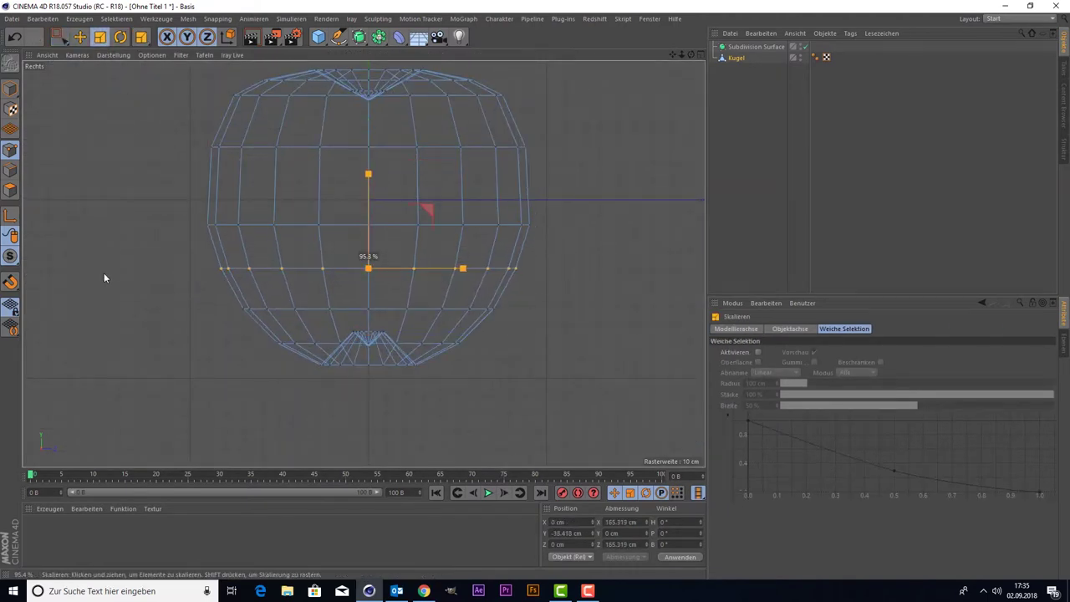
pyautogui.press('F1')
pyautogui.click(736, 57)
pyautogui.press('F3')
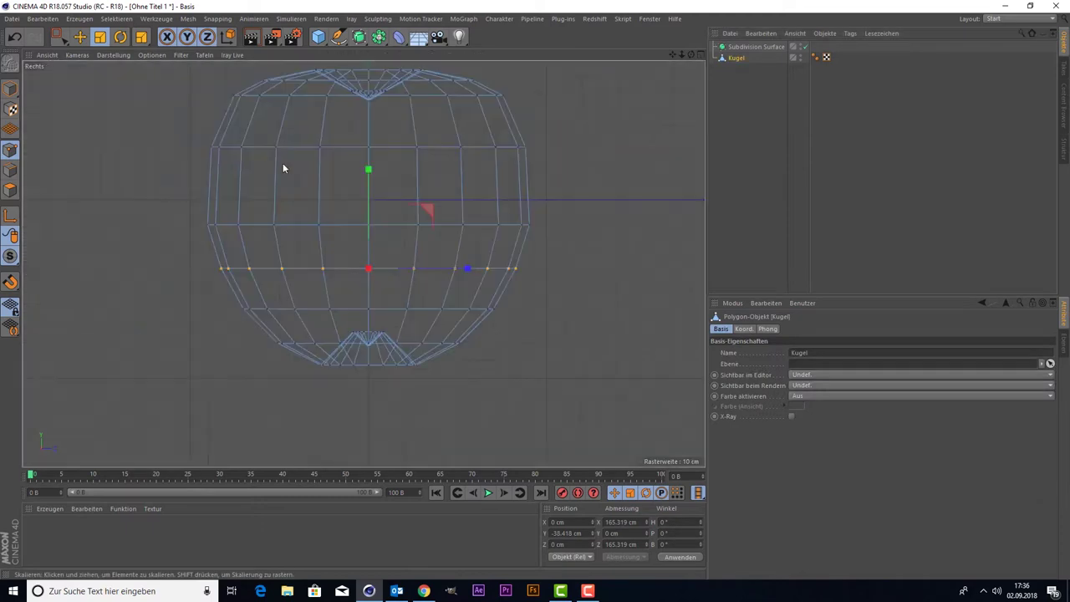
pyautogui.click(339, 36)
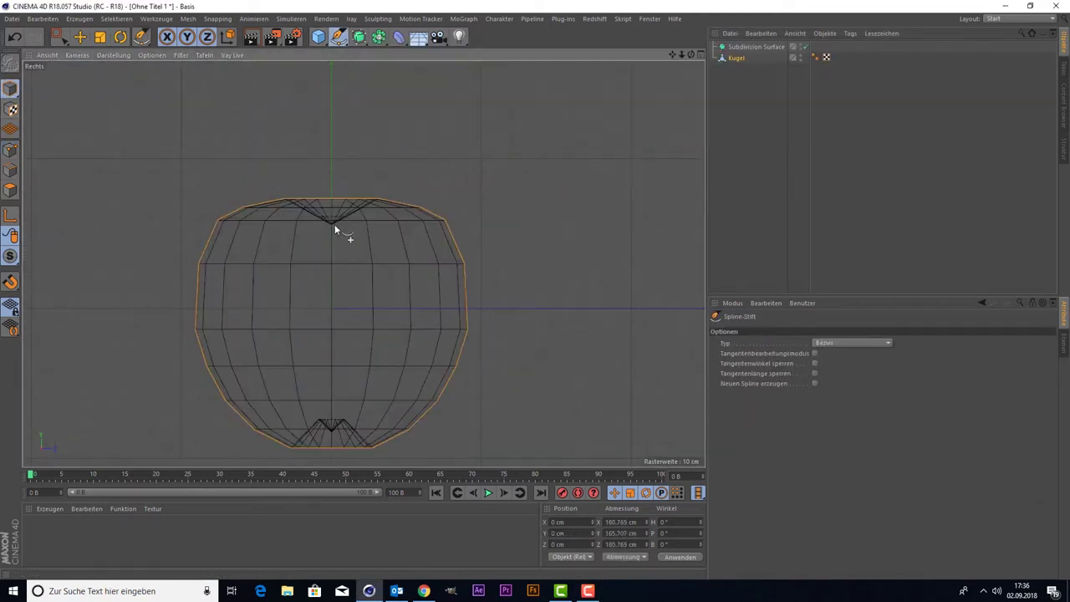
# Step: Draw a short two-point spline curve for the apple stem
pyautogui.click(341, 170)
pyautogui.click(380, 136)
pyautogui.press('F1')
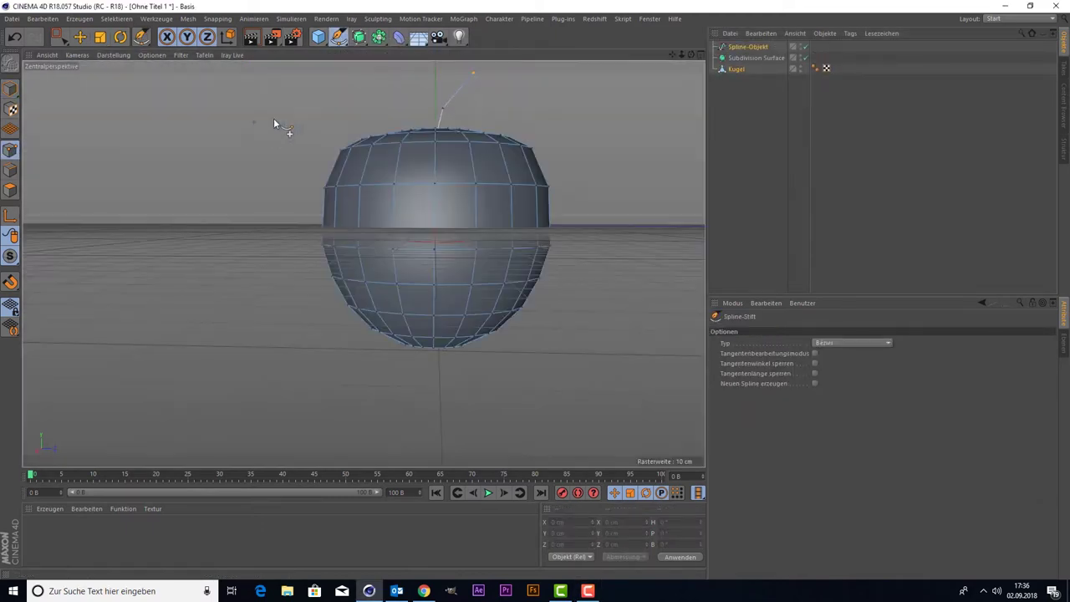
pyautogui.click(747, 47)
# Step: Sweep a 4 cm circle along the stem curve by nesting both under a Sweep
pyautogui.click(338, 36)
pyautogui.click(393, 92)
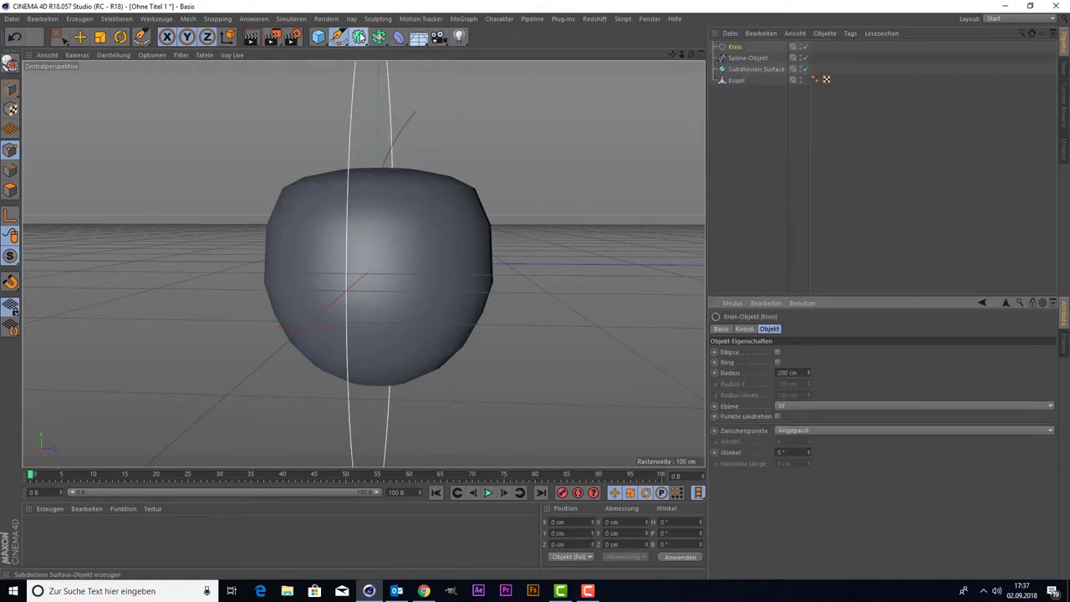
pyautogui.click(359, 36)
pyautogui.keyDown('alt'); pyautogui.click(502, 74); pyautogui.keyUp('alt')
pyautogui.moveTo(752, 69); pyautogui.dragTo(744, 58)
pyautogui.moveTo(807, 373); pyautogui.dragTo(807, 435)
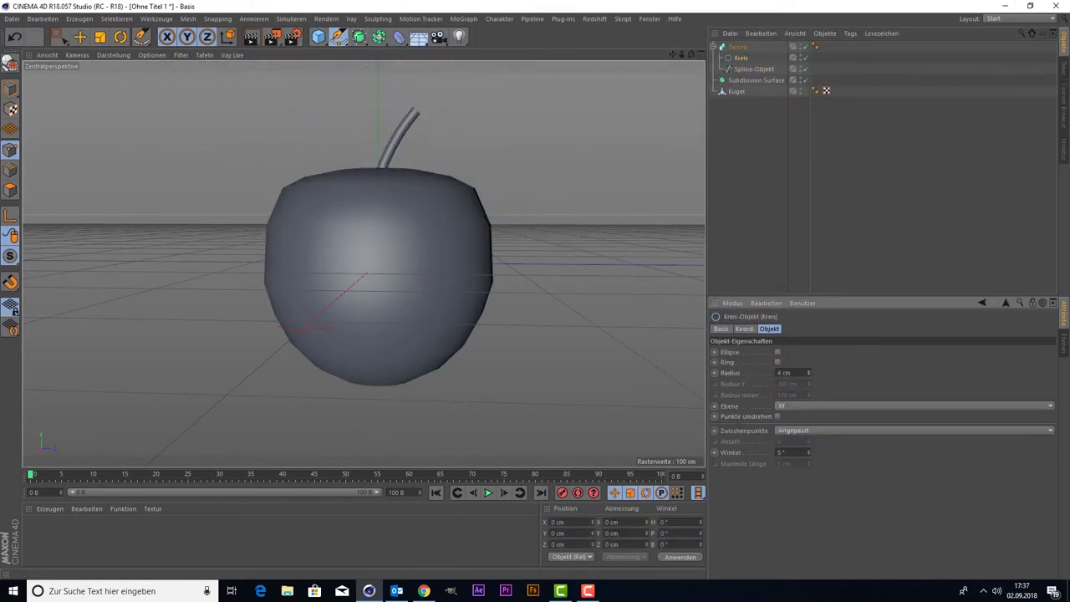
# Step: Give the stem Sweep rounded end caps
pyautogui.click(737, 47)
pyautogui.click(793, 329)
pyautogui.click(832, 352)
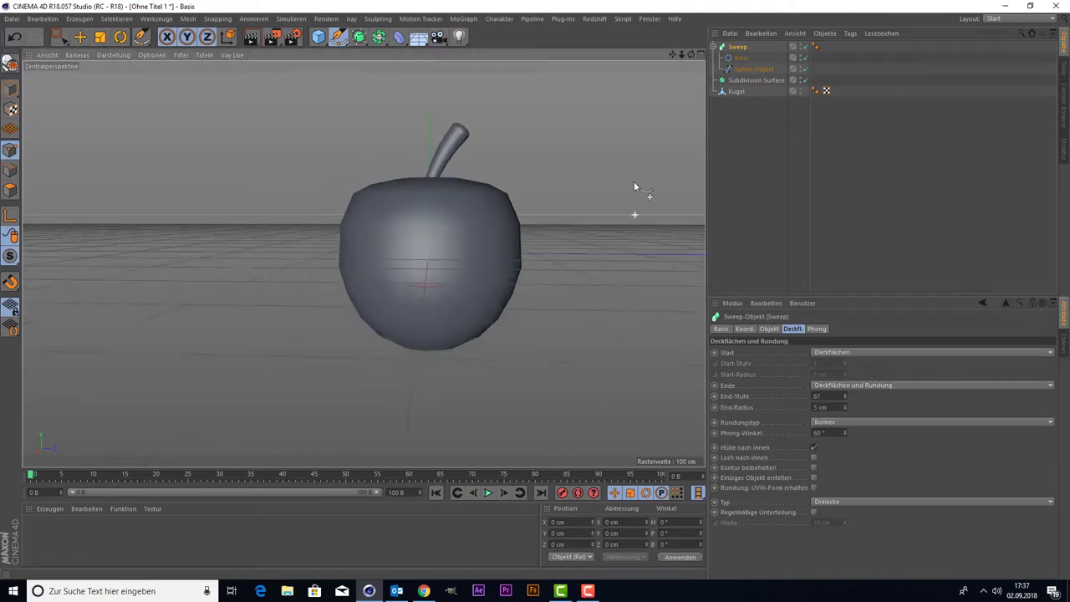
pyautogui.keyDown('alt'); pyautogui.moveTo(635, 186); pyautogui.dragTo(664, 139); pyautogui.keyUp('alt')
pyautogui.click(755, 80)
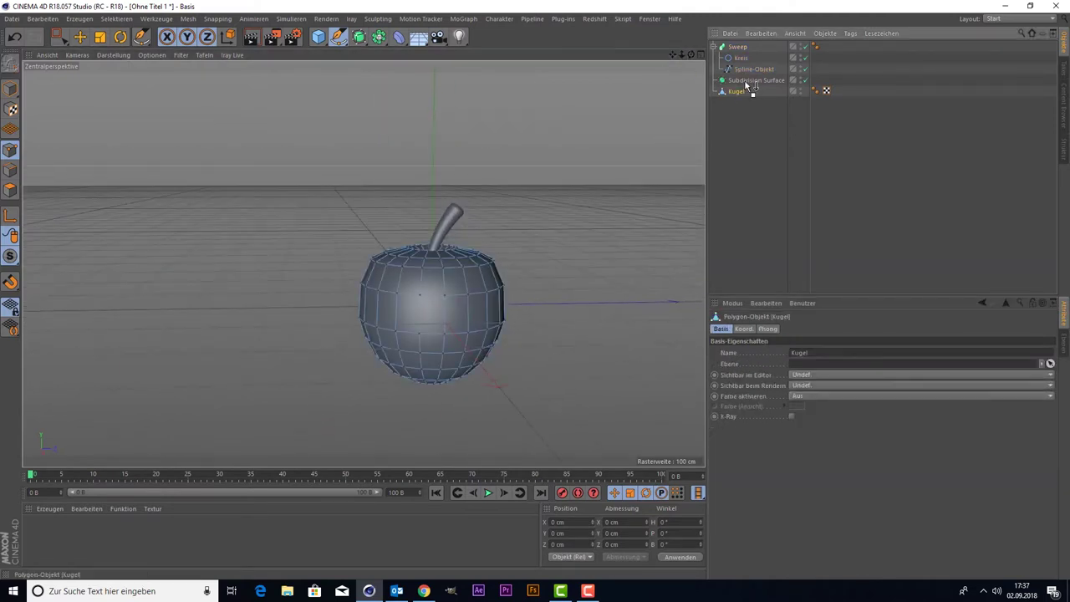
pyautogui.click(363, 259)
pyautogui.keyDown('alt'); pyautogui.moveTo(363, 259); pyautogui.dragTo(301, 251); pyautogui.keyUp('alt')
# Step: Reduce the stem Sweep's end-cap rounding radius slightly
pyautogui.click(737, 47)
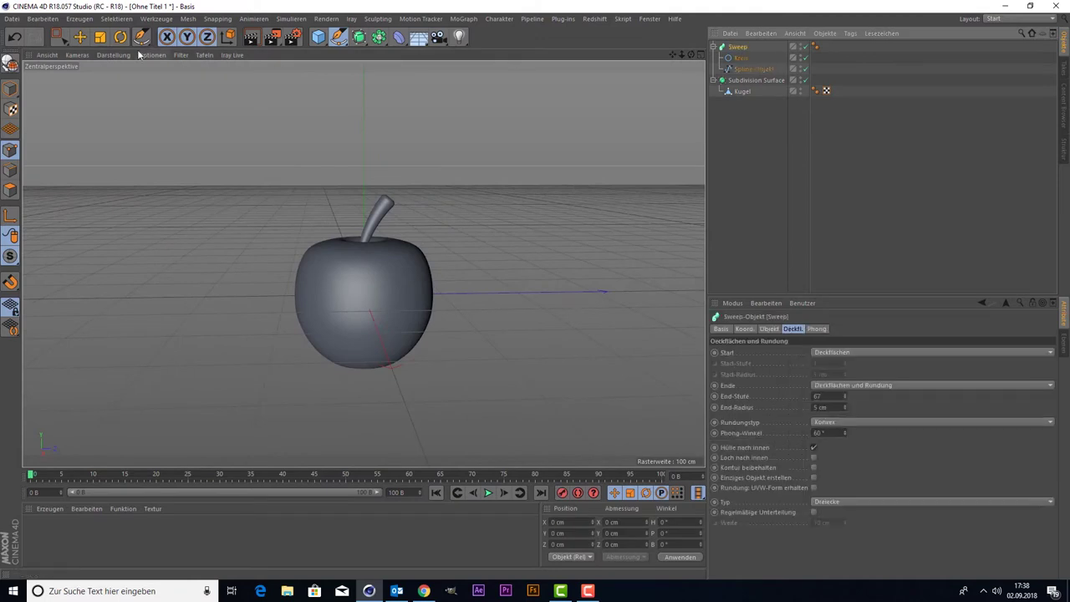
pyautogui.press('t')
pyautogui.click(738, 46)
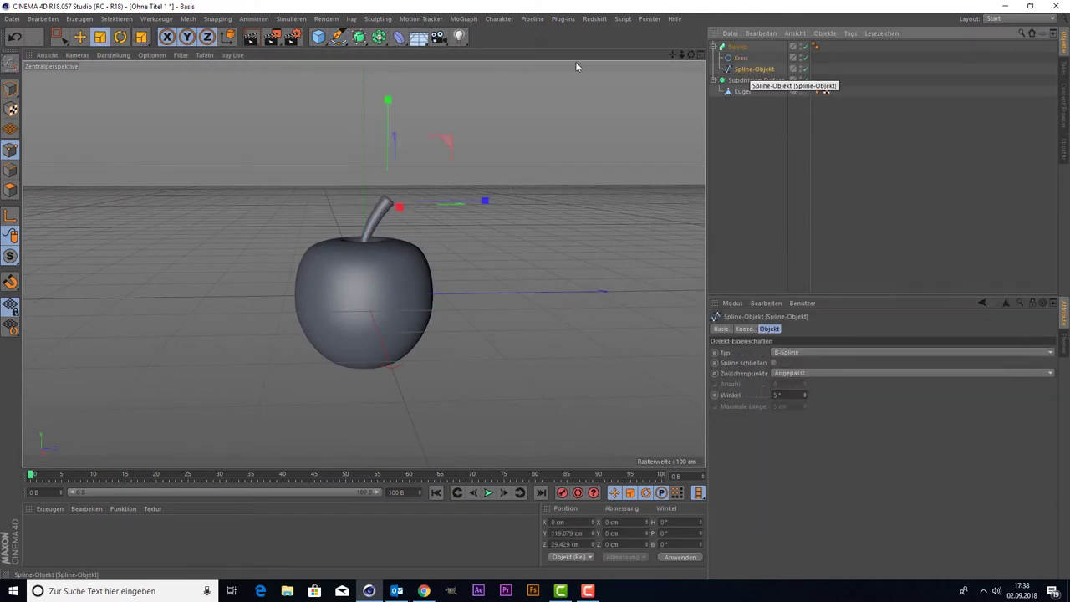
pyautogui.moveTo(522, 209); pyautogui.dragTo(495, 214)
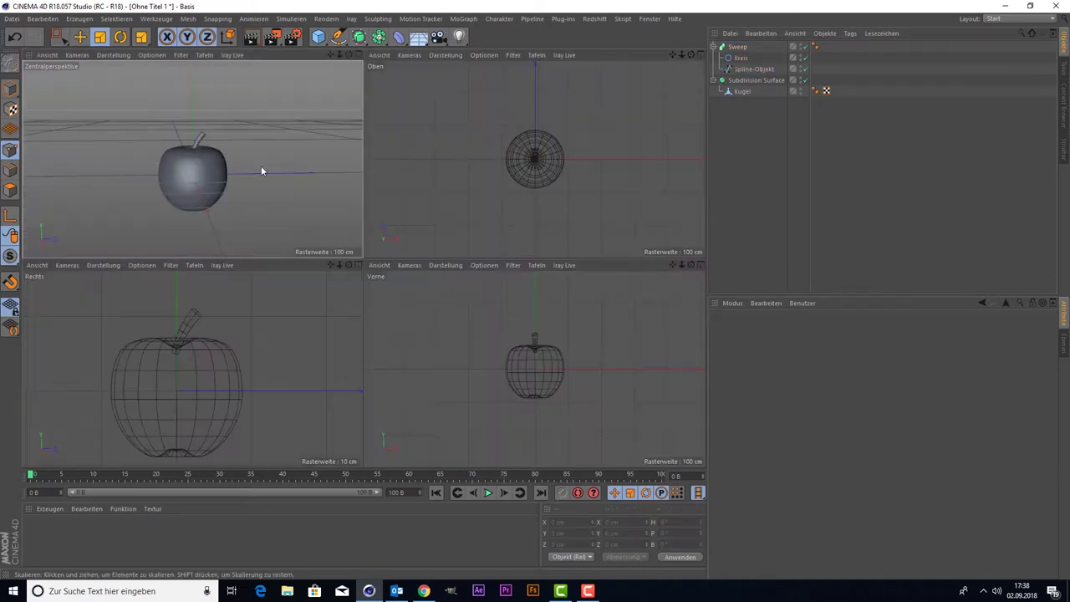
pyautogui.click(785, 167)
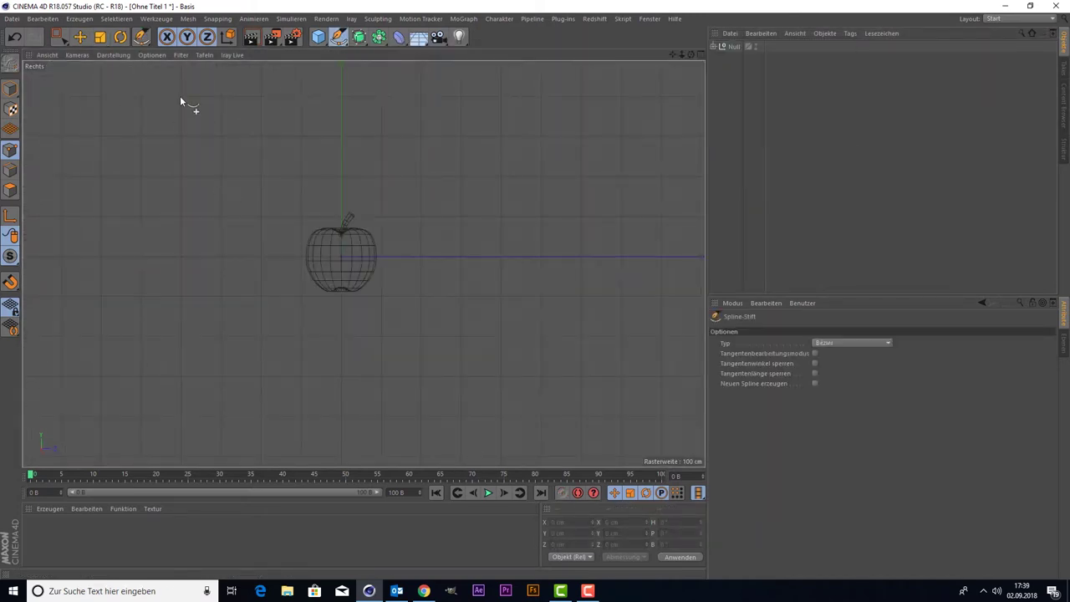
# Step: Draw an L-shaped backdrop profile curve and set it to B-Spline interpolation
pyautogui.click(180, 95)
pyautogui.rightClick(638, 210)
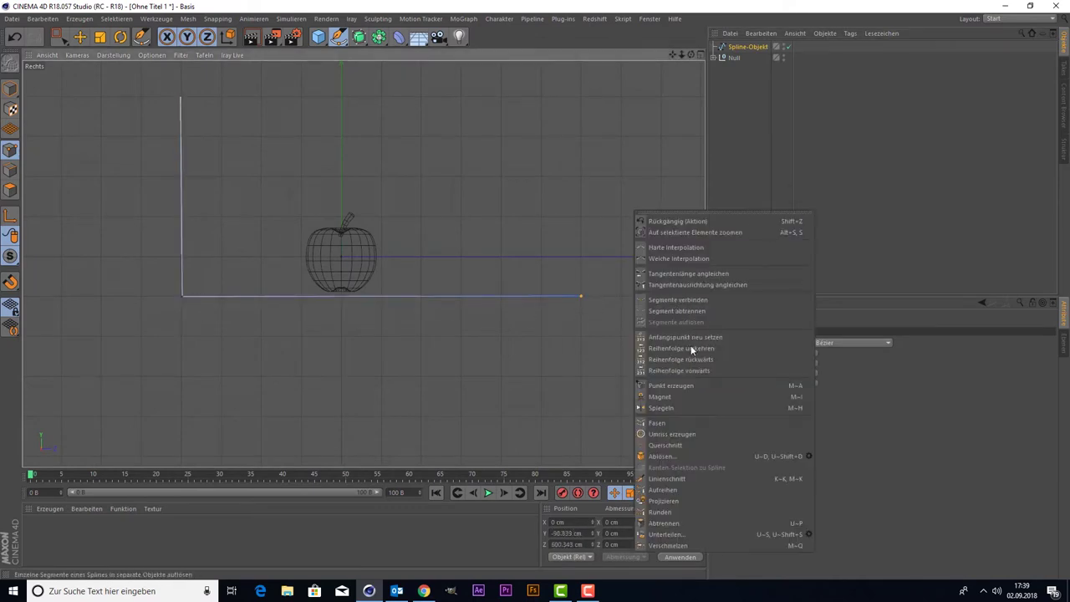
pyautogui.click(691, 345)
pyautogui.click(750, 50)
pyautogui.click(920, 358)
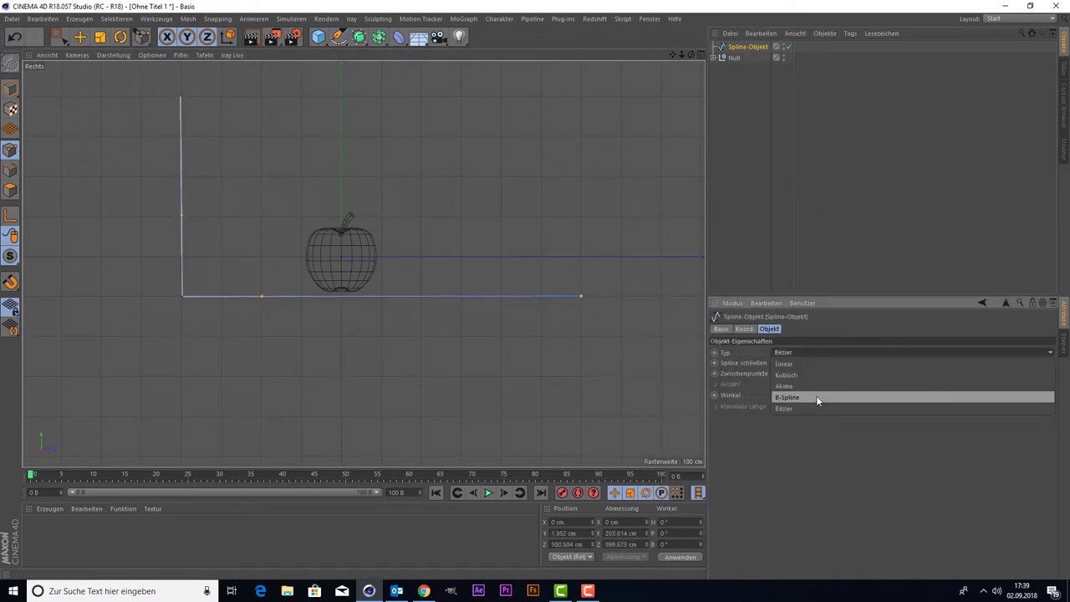
pyautogui.click(816, 396)
pyautogui.press('F1')
# Step: Rotate the backdrop curve, then undo the rotation and recent profile edits
pyautogui.press('r')
pyautogui.hotkey('ctrl', 'z')
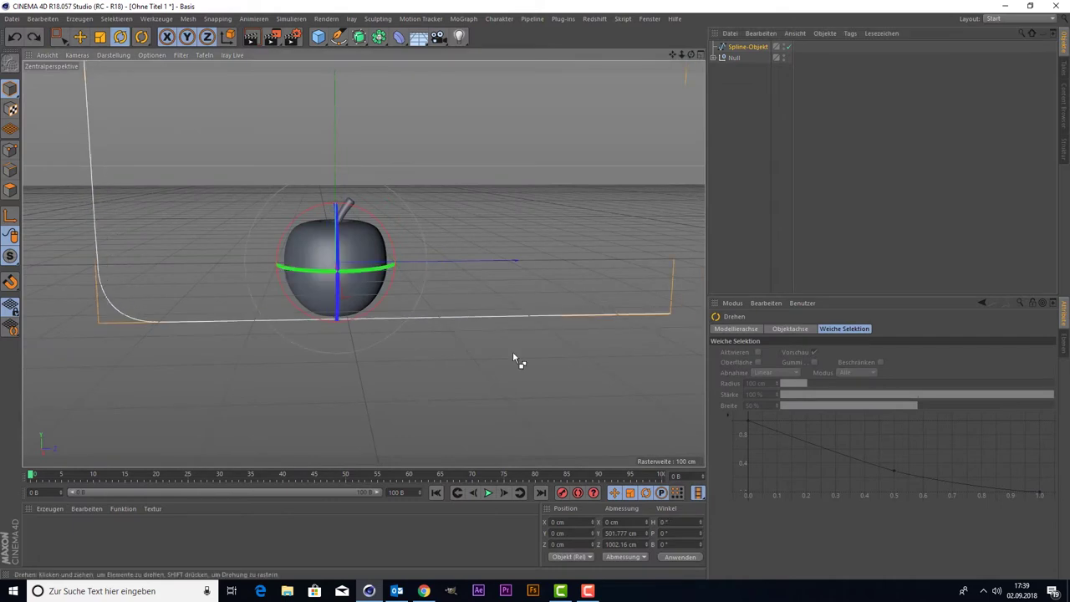
pyautogui.hotkey('ctrl', 'z')
pyautogui.hotkey('ctrl', 'z')
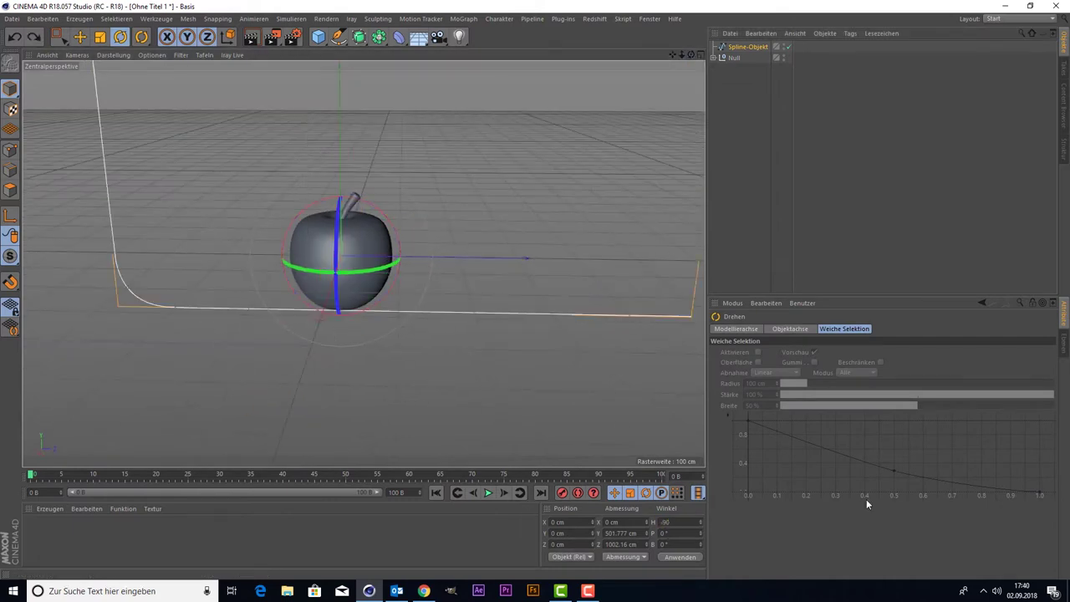
pyautogui.hotkey('ctrl', 'z')
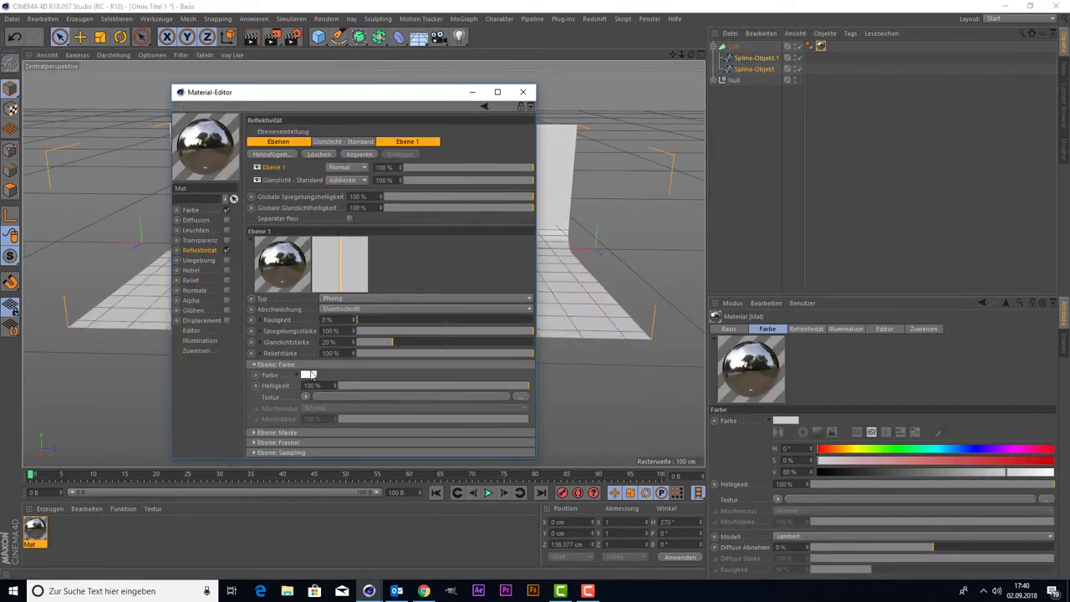
# Step: Adjust the reflection layer's colour and lower its brightness
pyautogui.click(339, 284)
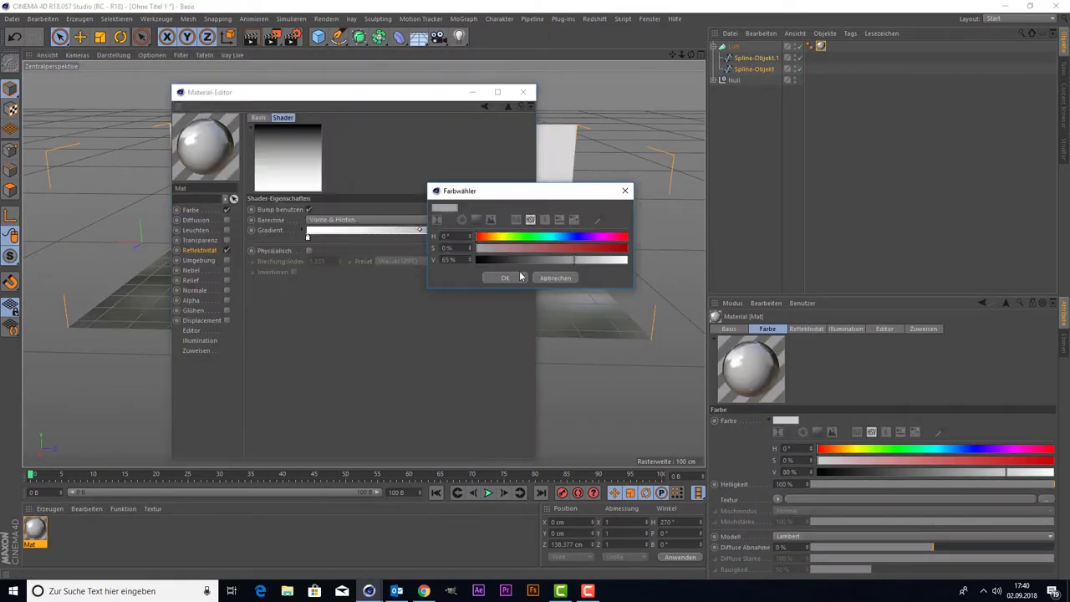
pyautogui.click(351, 389)
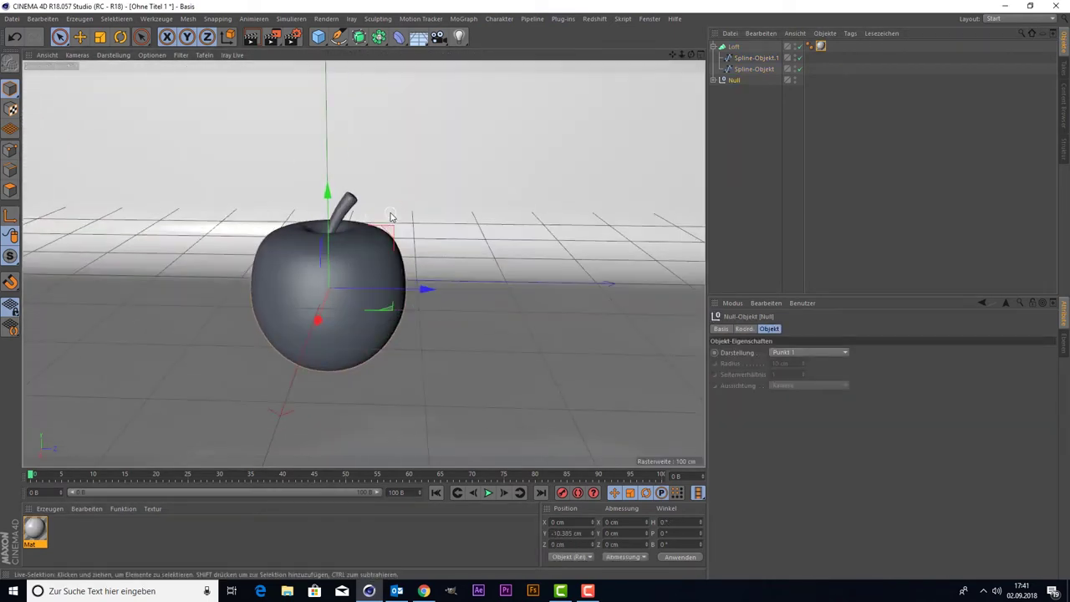
pyautogui.click(317, 36)
# Step: Add a large upright plane wall and give the side panels cyan and orange glows
pyautogui.click(351, 133)
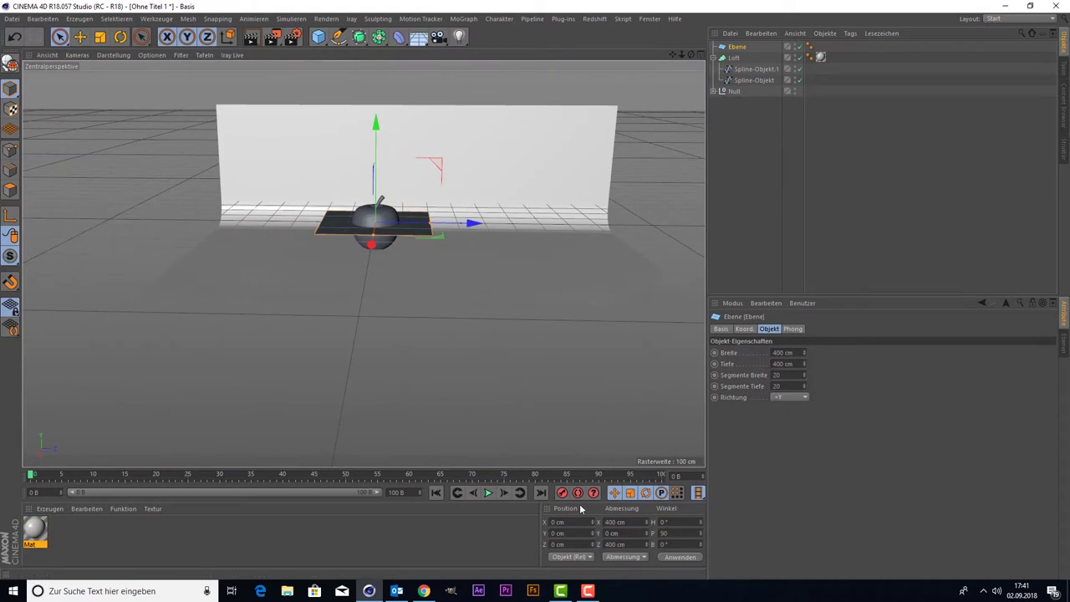
pyautogui.keyDown('ctrl'); pyautogui.moveTo(103, 213); pyautogui.dragTo(611, 247); pyautogui.keyUp('ctrl')
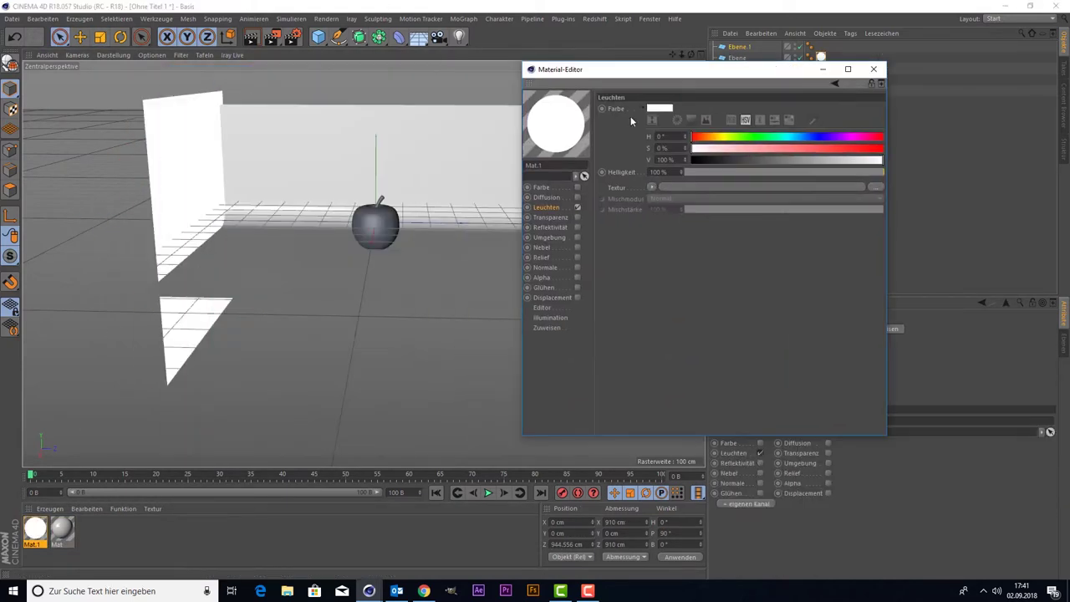
pyautogui.click(786, 137)
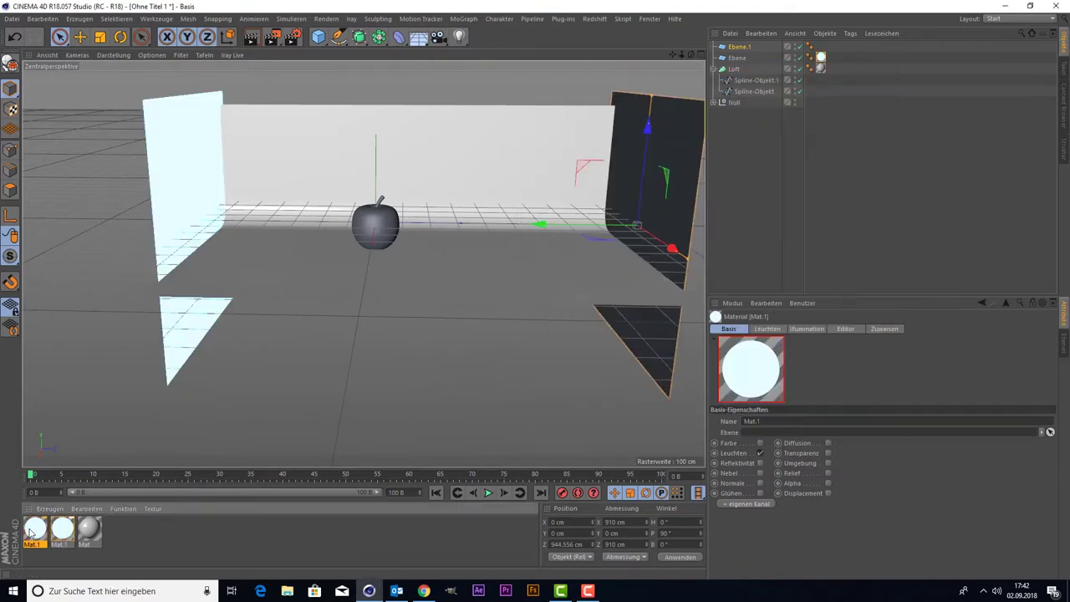
pyautogui.click(351, 143)
pyautogui.click(519, 75)
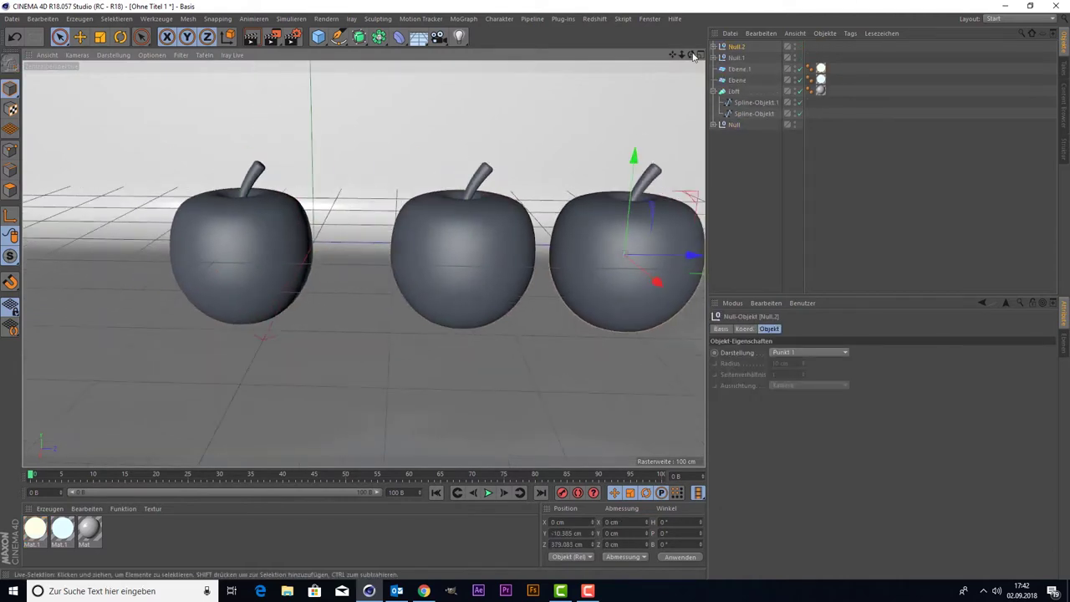
# Step: Rotate the middle and left apples on their heading to face different angles
pyautogui.press('r')
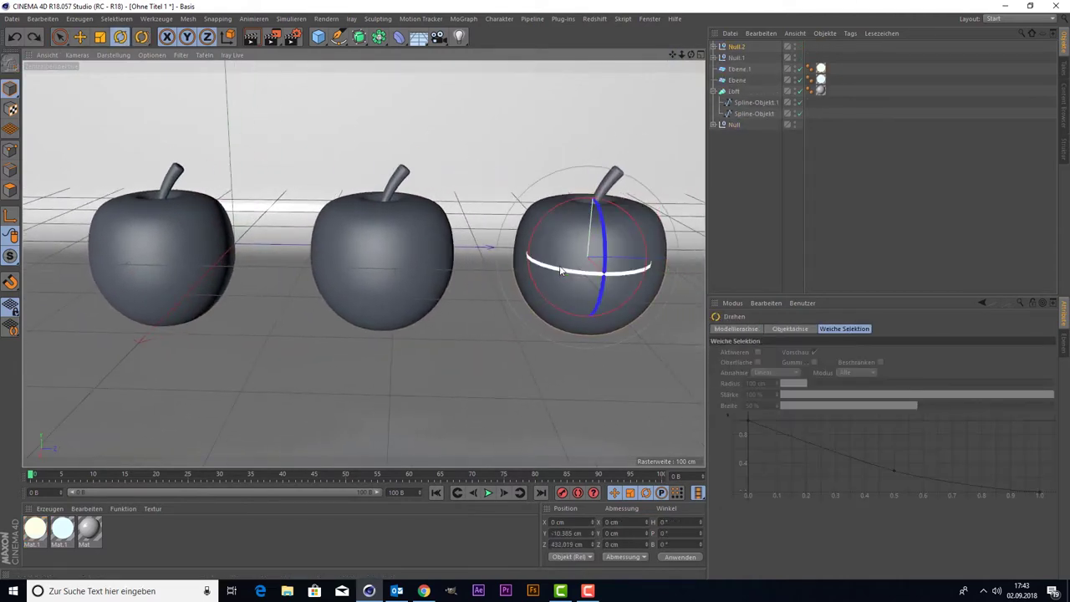
pyautogui.click(736, 57)
pyautogui.moveTo(401, 254); pyautogui.dragTo(368, 259)
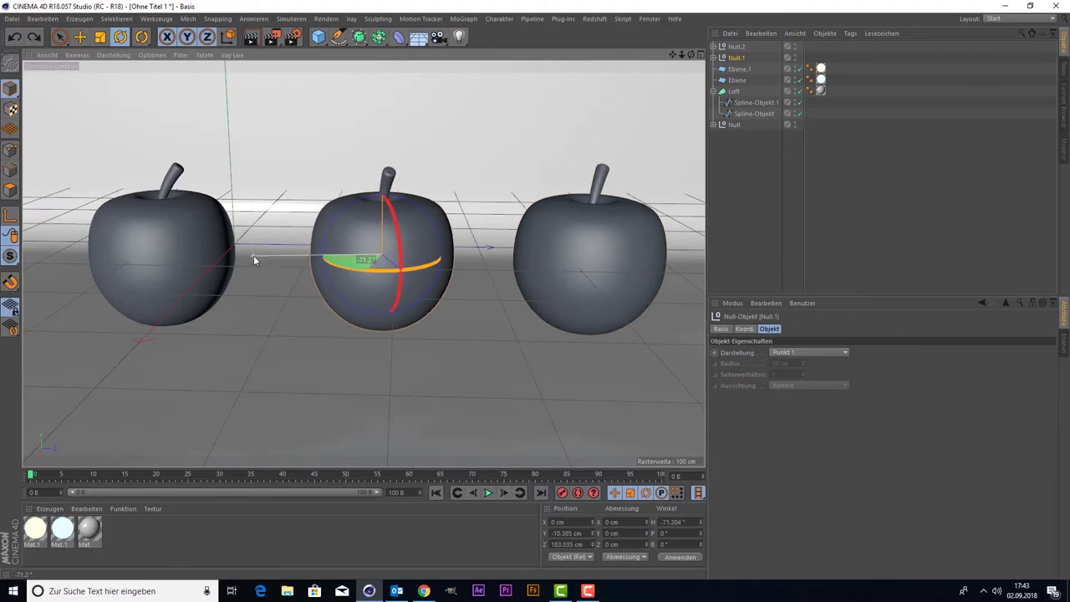
pyautogui.click(159, 276)
pyautogui.moveTo(163, 275); pyautogui.dragTo(174, 272)
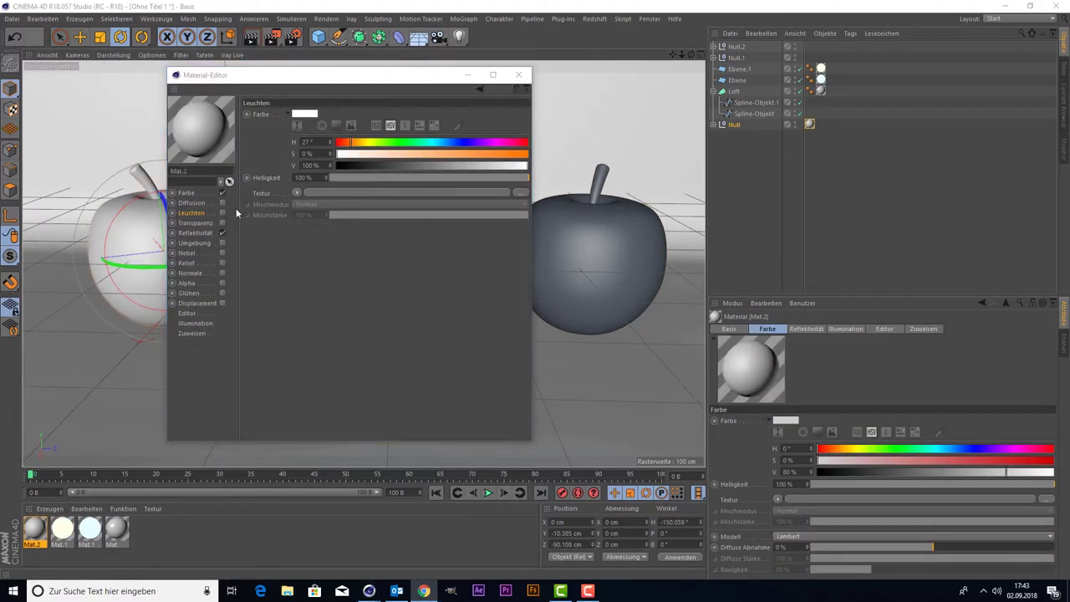
# Step: Make the material transparent with refraction 1.33, a red Fresnel gradient and absorption colour
pyautogui.click(223, 223)
pyautogui.moveTo(348, 196); pyautogui.dragTo(348, 195)
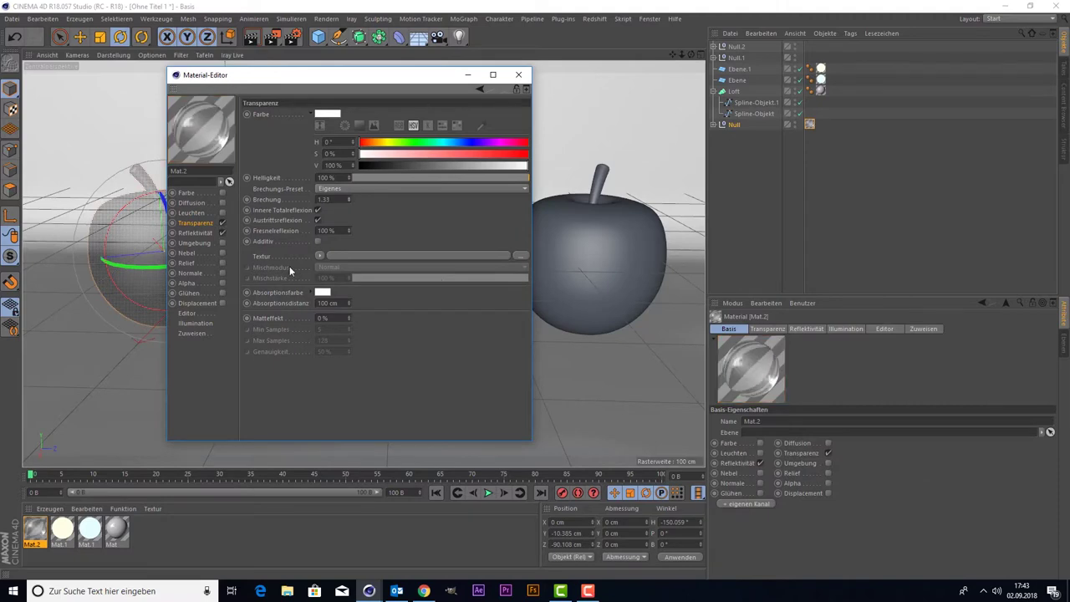
pyautogui.click(320, 255)
pyautogui.click(468, 255)
pyautogui.doubleClick(528, 220)
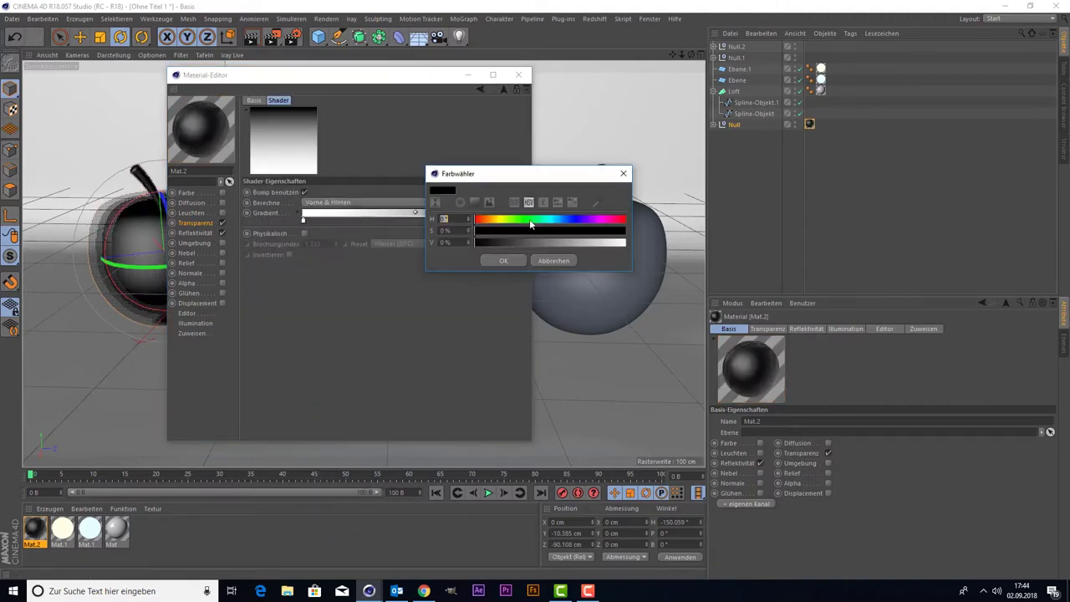
pyautogui.write('100')
pyautogui.click(503, 260)
pyautogui.click(194, 223)
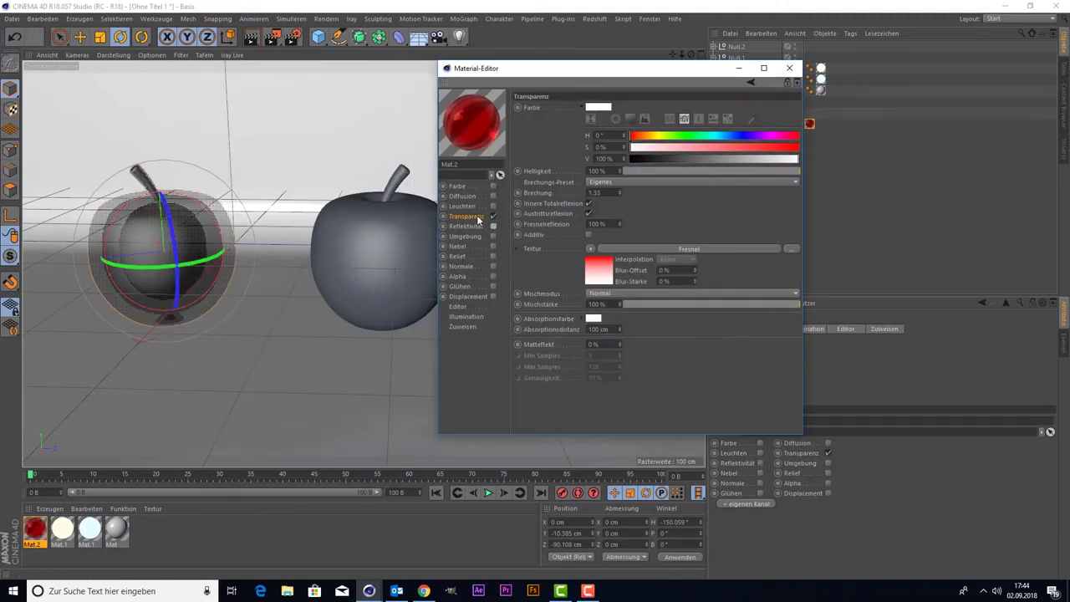
pyautogui.click(593, 318)
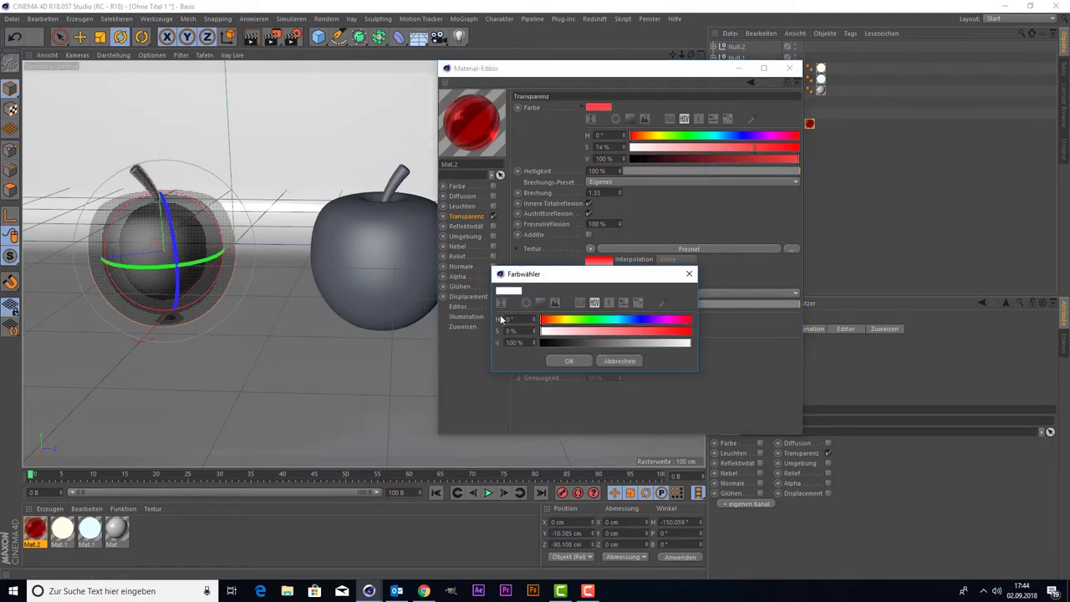
pyautogui.click(573, 360)
# Step: Turn a duplicated material green in gradient and absorption, and apply it to an apple
pyautogui.doubleClick(35, 532)
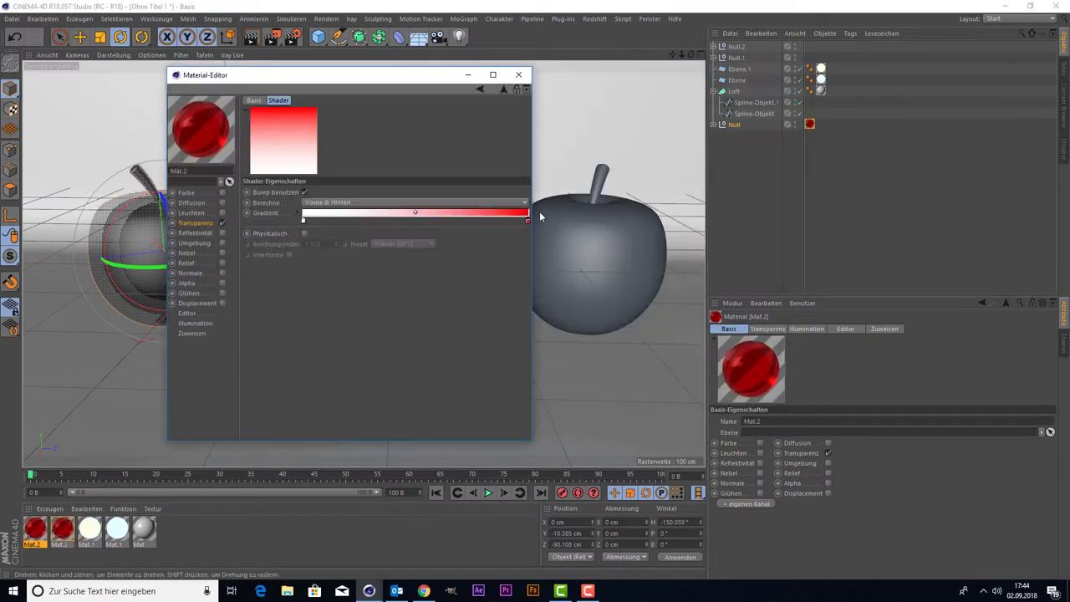
pyautogui.click(539, 210)
pyautogui.click(502, 260)
pyautogui.click(238, 250)
pyautogui.click(297, 366)
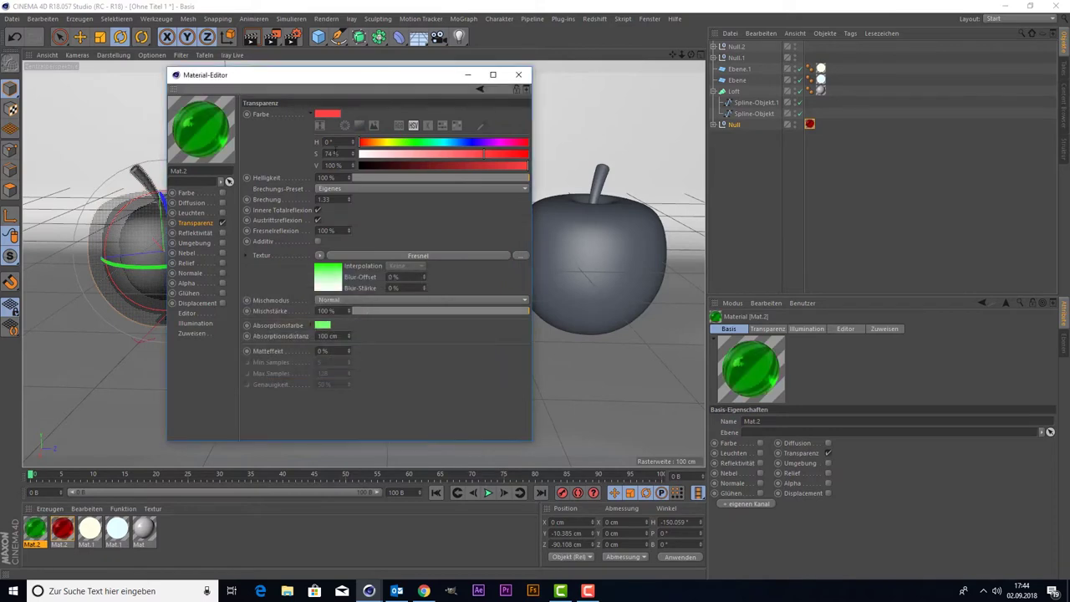
pyautogui.click(327, 113)
pyautogui.click(518, 75)
pyautogui.moveTo(35, 532); pyautogui.dragTo(734, 58)
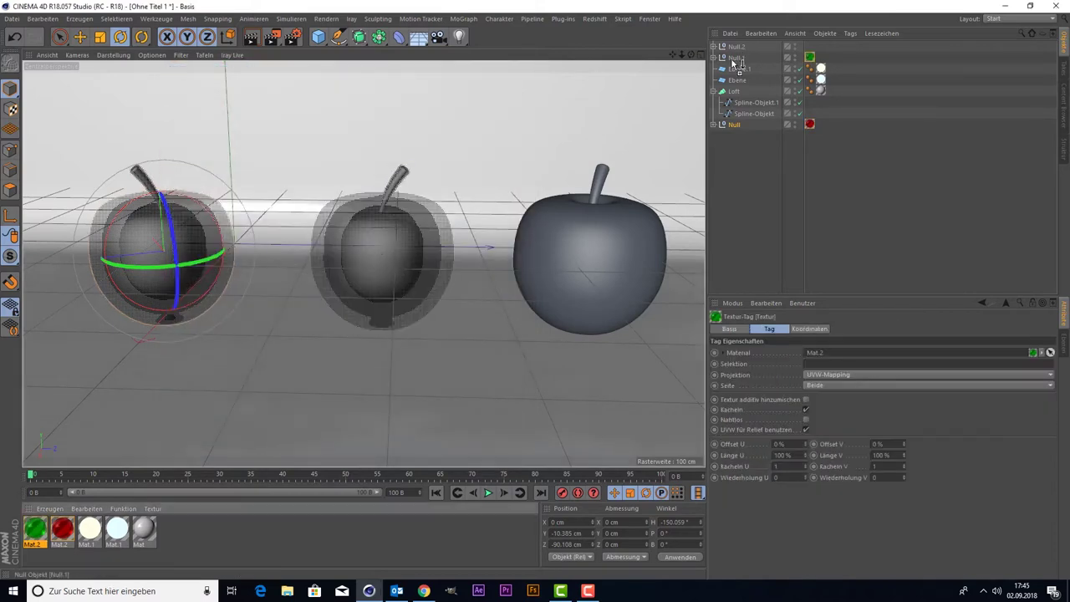
pyautogui.moveTo(809, 57); pyautogui.dragTo(809, 46)
# Step: Duplicate the material as a blue version with light-blue absorption and apply it to an apple
pyautogui.keyDown('ctrl'); pyautogui.moveTo(35, 528); pyautogui.dragTo(66, 529); pyautogui.keyUp('ctrl')
pyautogui.doubleClick(35, 528)
pyautogui.doubleClick(526, 221)
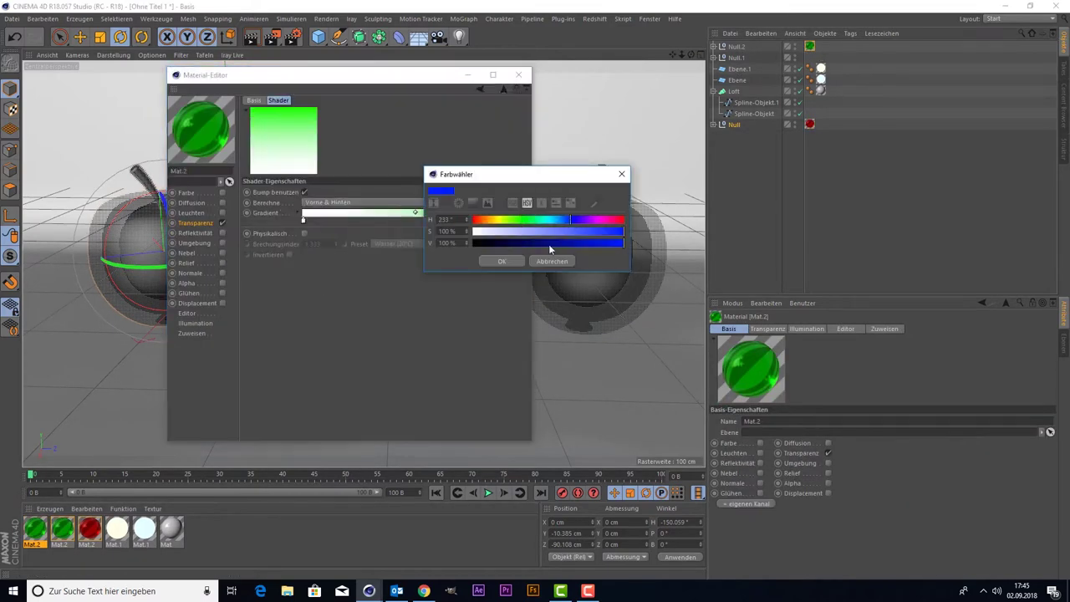
pyautogui.click(494, 256)
pyautogui.click(194, 222)
pyautogui.click(323, 324)
pyautogui.click(358, 322)
pyautogui.click(272, 361)
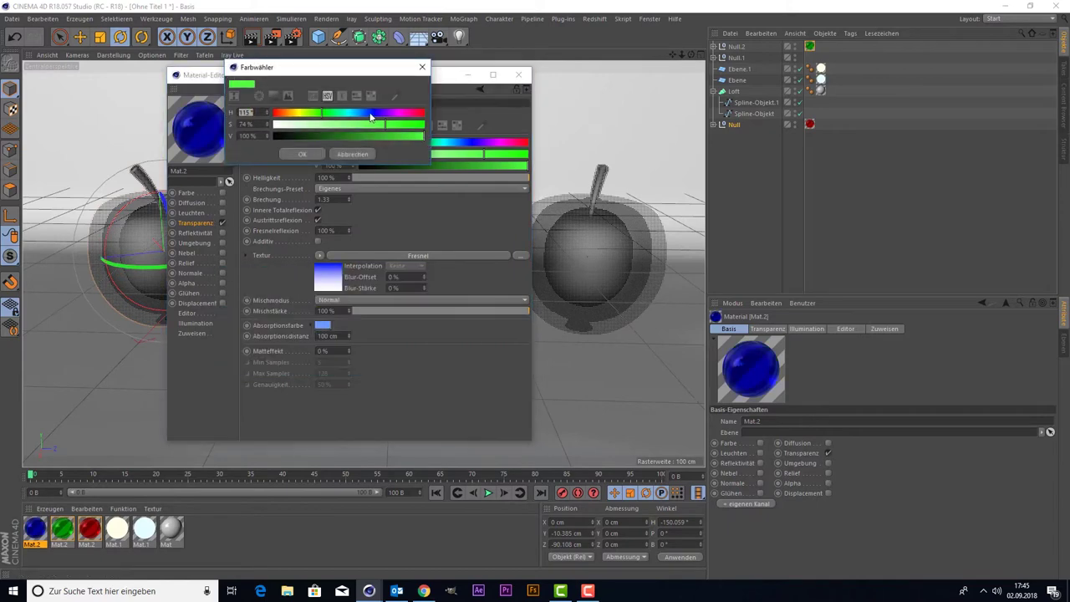
pyautogui.click(519, 74)
pyautogui.moveTo(35, 528); pyautogui.dragTo(736, 59)
# Step: Add two lights, left and right of the apples, each at 50% intensity
pyautogui.click(438, 37)
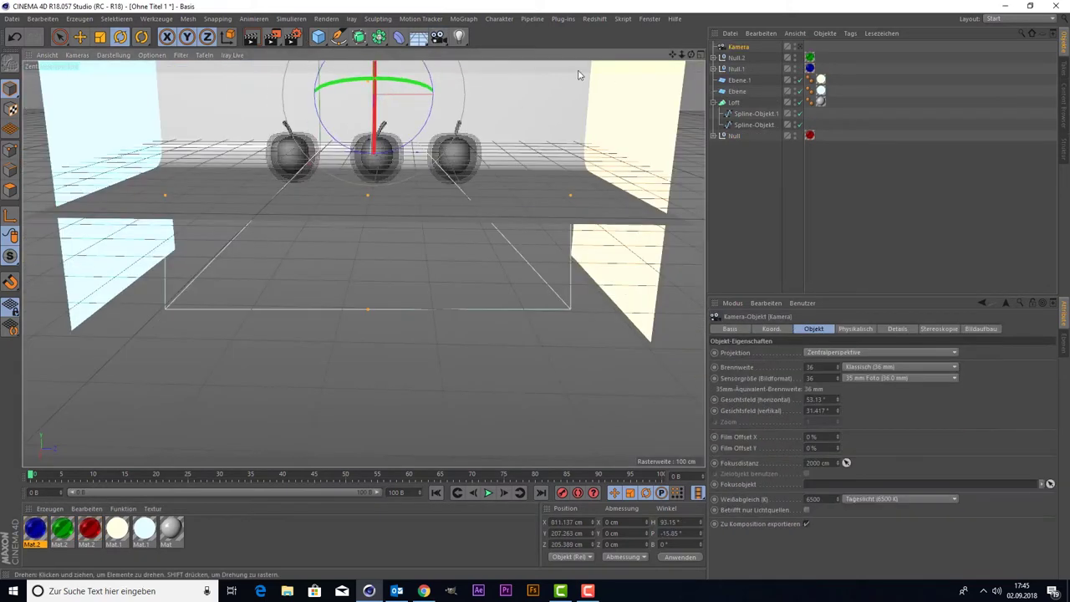
pyautogui.click(458, 36)
pyautogui.moveTo(320, 203)
pyautogui.mouseDown()
pyautogui.moveTo(250, 201)
pyautogui.moveTo(504, 204)
pyautogui.mouseUp()
pyautogui.keyDown('shift'); pyautogui.click(735, 57); pyautogui.keyUp('shift')
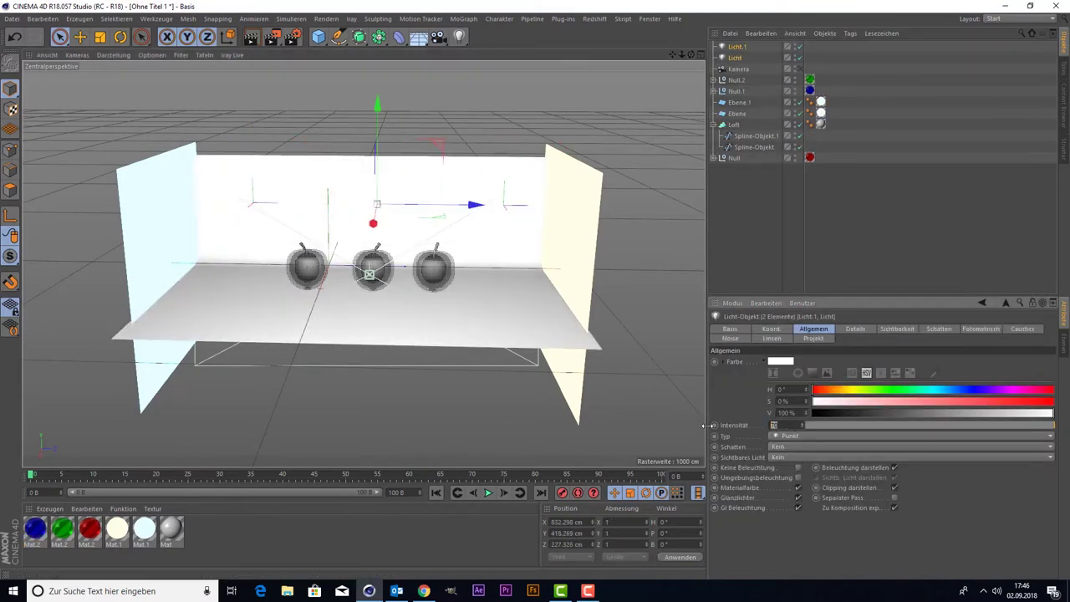
pyautogui.write('50')
pyautogui.press('Return')
# Step: Add Ambient Occlusion and Global Illumination in Render Settings and render the viewport
pyautogui.hotkey('ctrl', 'b')
pyautogui.click(110, 124)
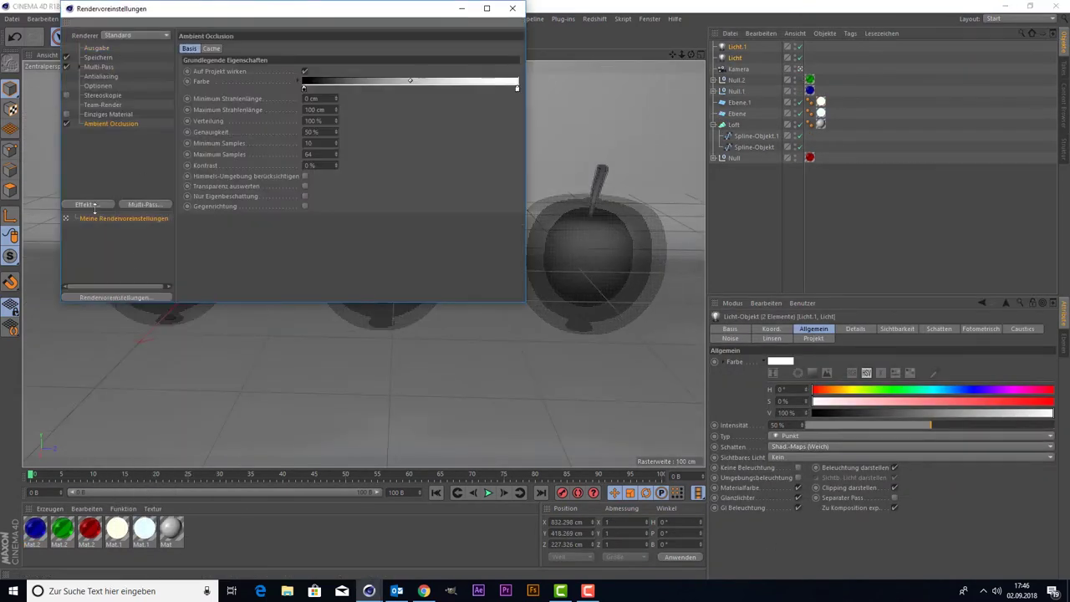
pyautogui.click(111, 133)
pyautogui.click(512, 8)
pyautogui.hotkey('ctrl', 'r')
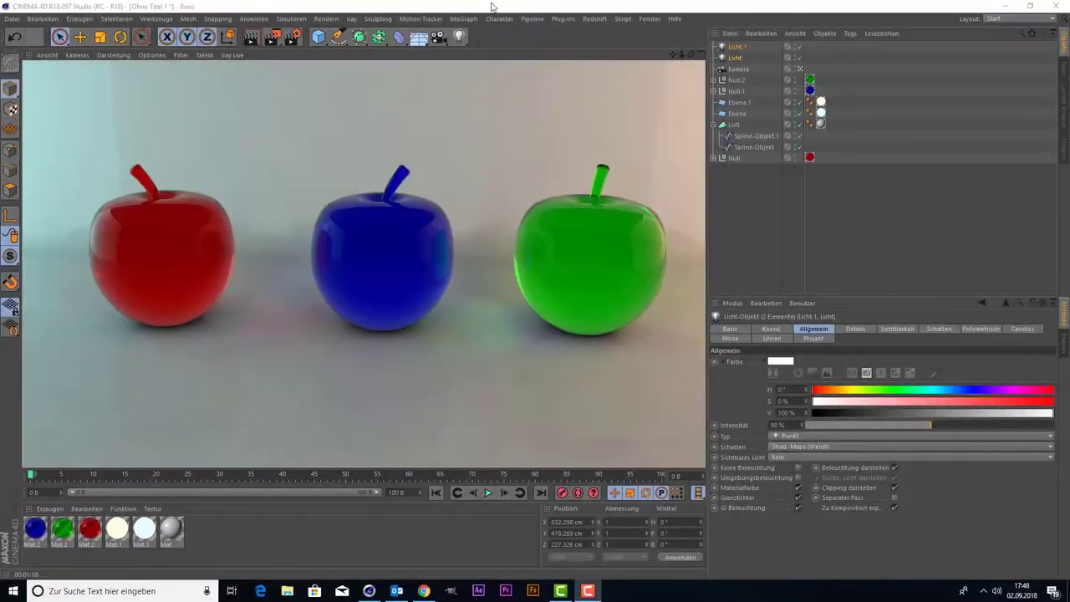
# Step: Open the grey material and show its reflection layer's sampling settings
pyautogui.click(247, 356)
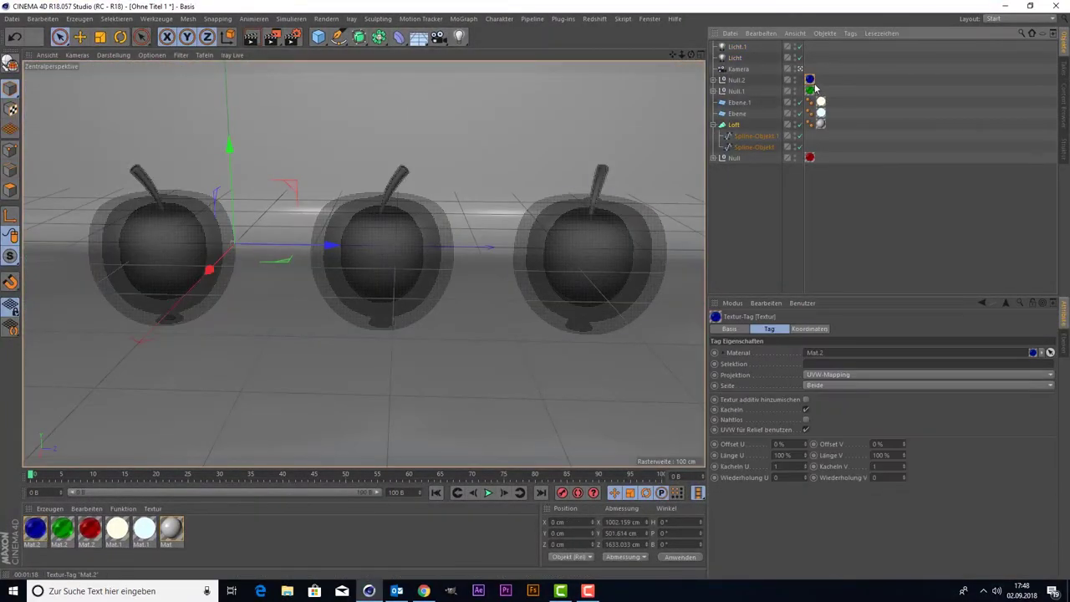
pyautogui.click(736, 92)
pyautogui.click(432, 361)
pyautogui.doubleClick(170, 528)
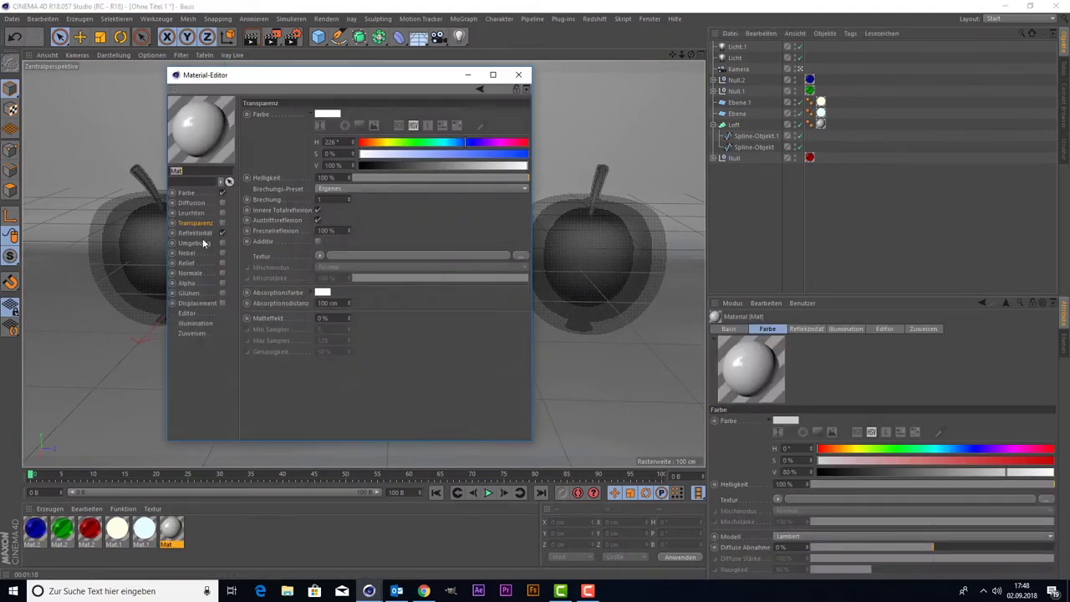
pyautogui.click(267, 436)
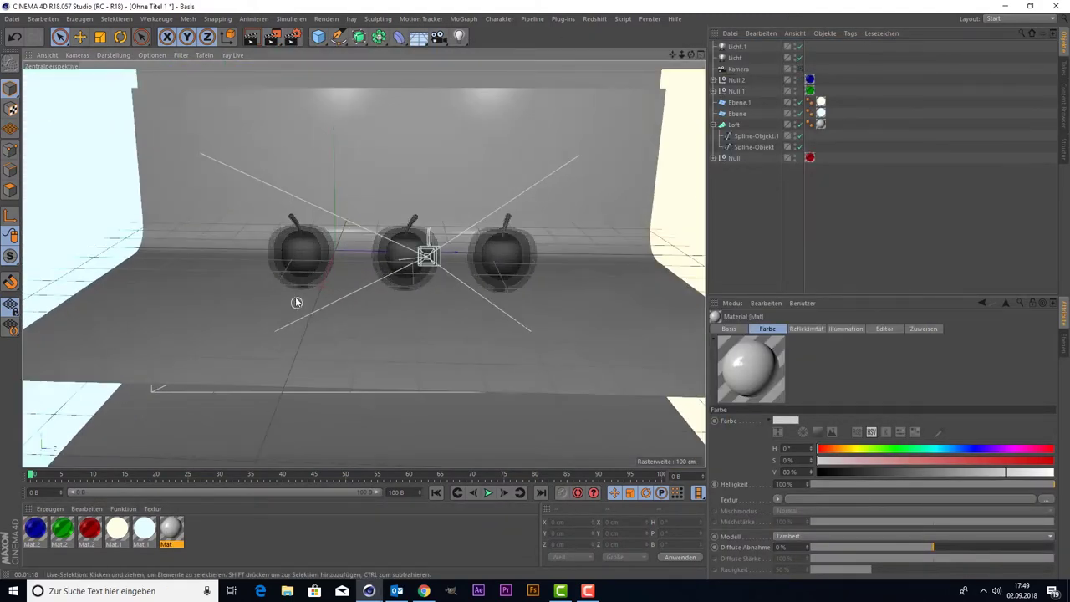
# Step: Start an interactive render region over the red apple and review the red glass material
pyautogui.click(351, 292)
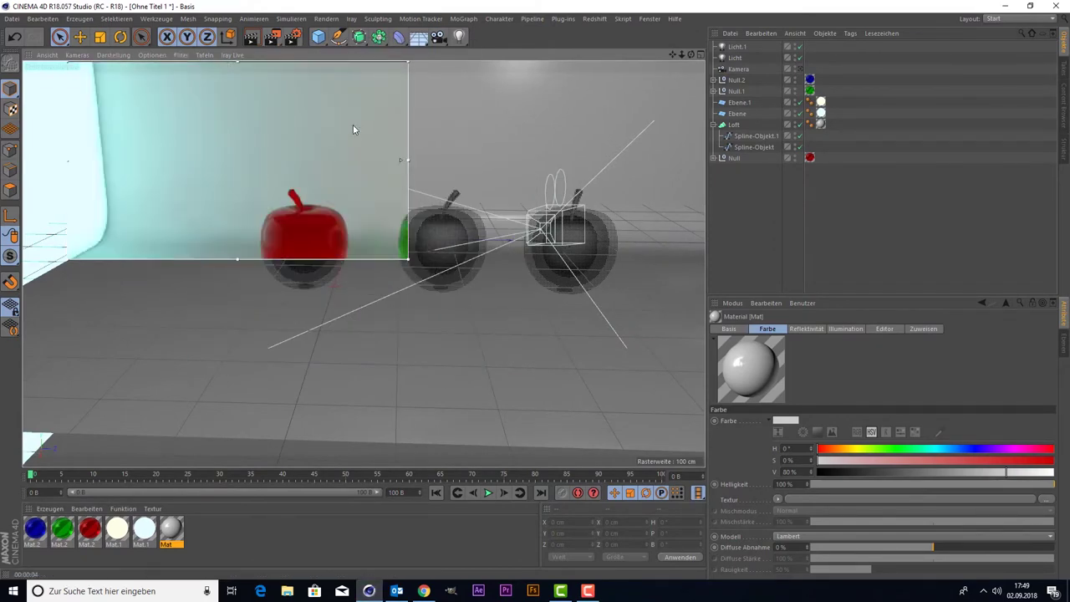
pyautogui.doubleClick(90, 528)
pyautogui.moveTo(378, 79); pyautogui.dragTo(741, 84)
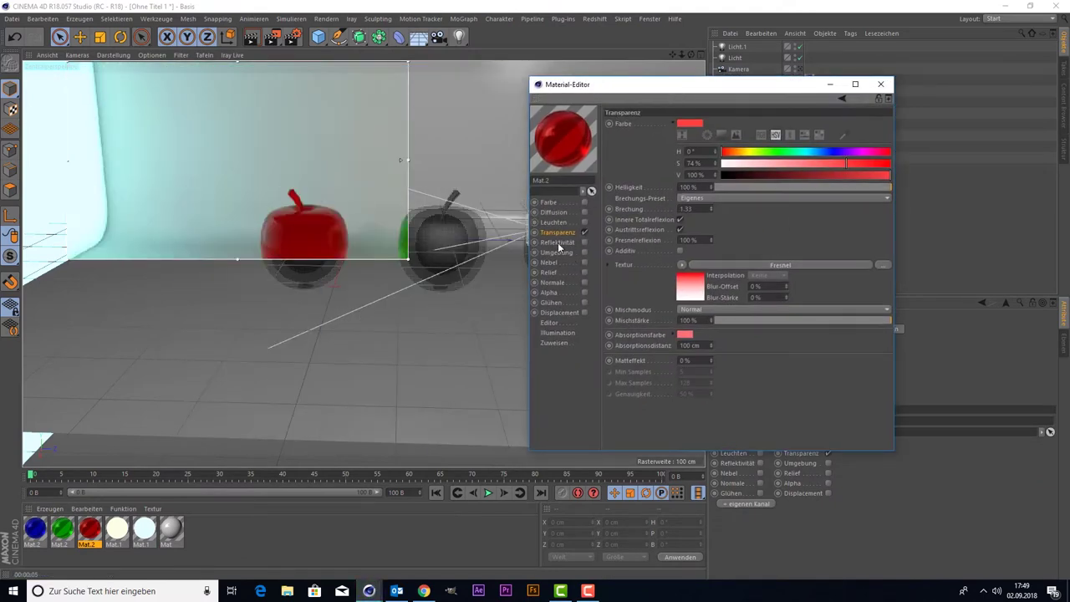
pyautogui.click(882, 84)
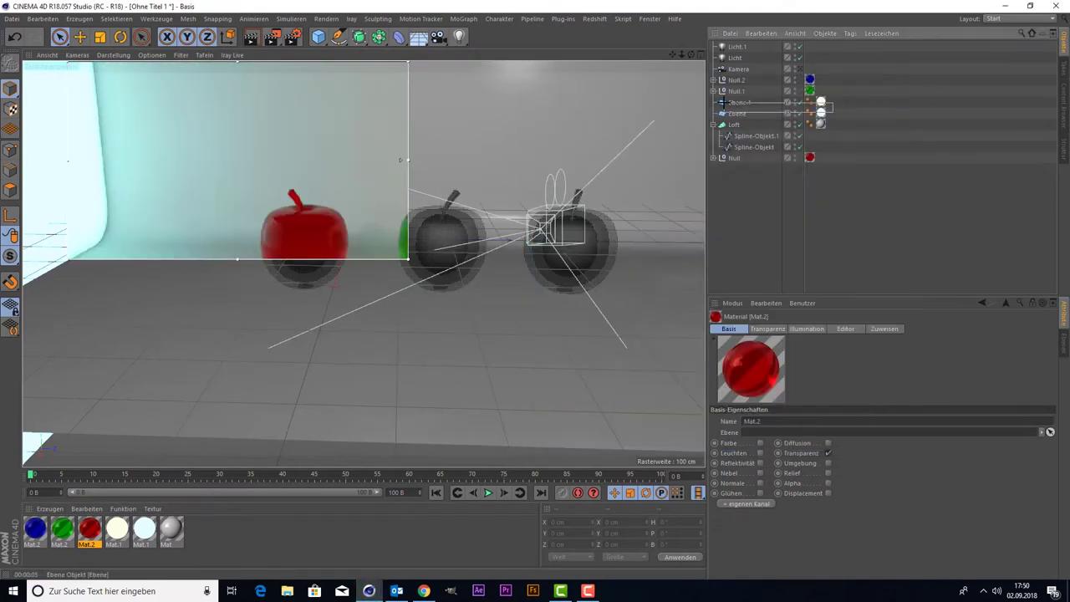
# Step: Give both glowing panels a Render tag that hides them from reflections
pyautogui.rightClick(739, 104)
pyautogui.click(910, 302)
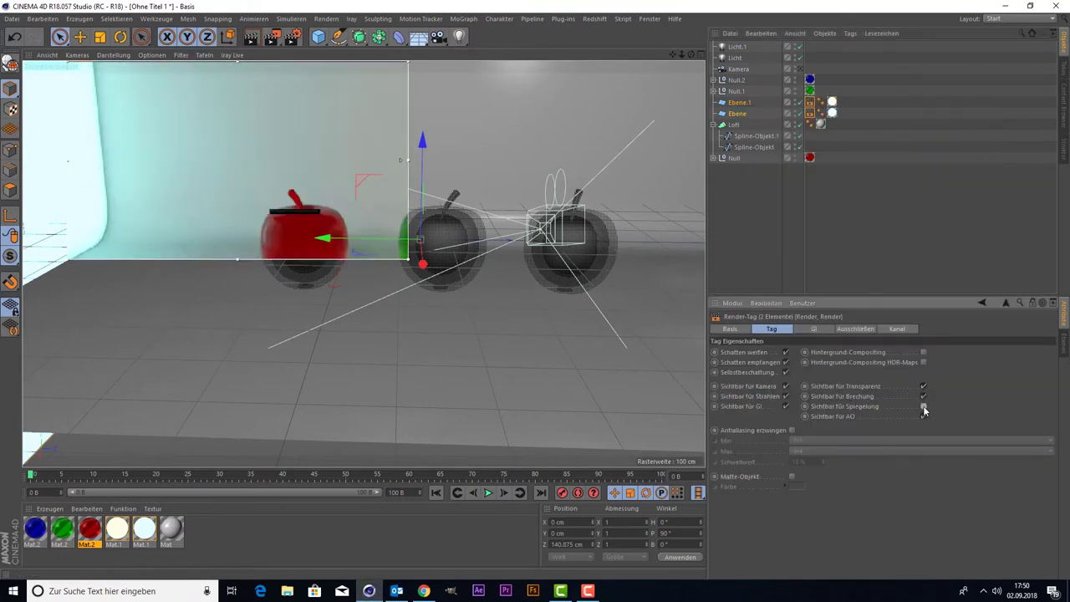
pyautogui.click(924, 406)
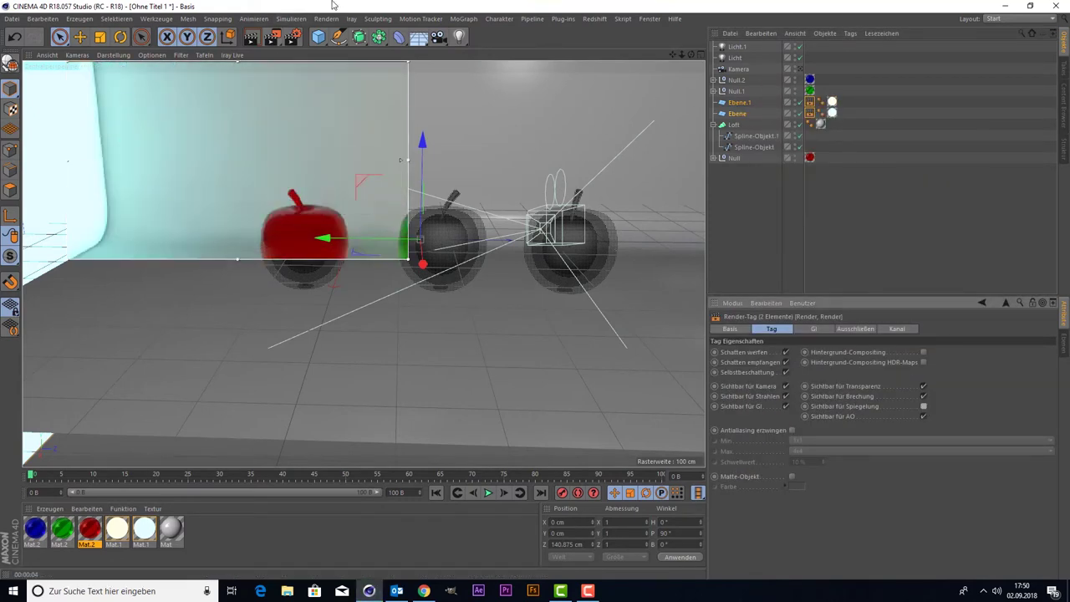
# Step: Stop the interactive render, view through the scene camera, and move the green material onto Null.2
pyautogui.hotkey('alt', 'r')
pyautogui.click(800, 69)
pyautogui.click(251, 36)
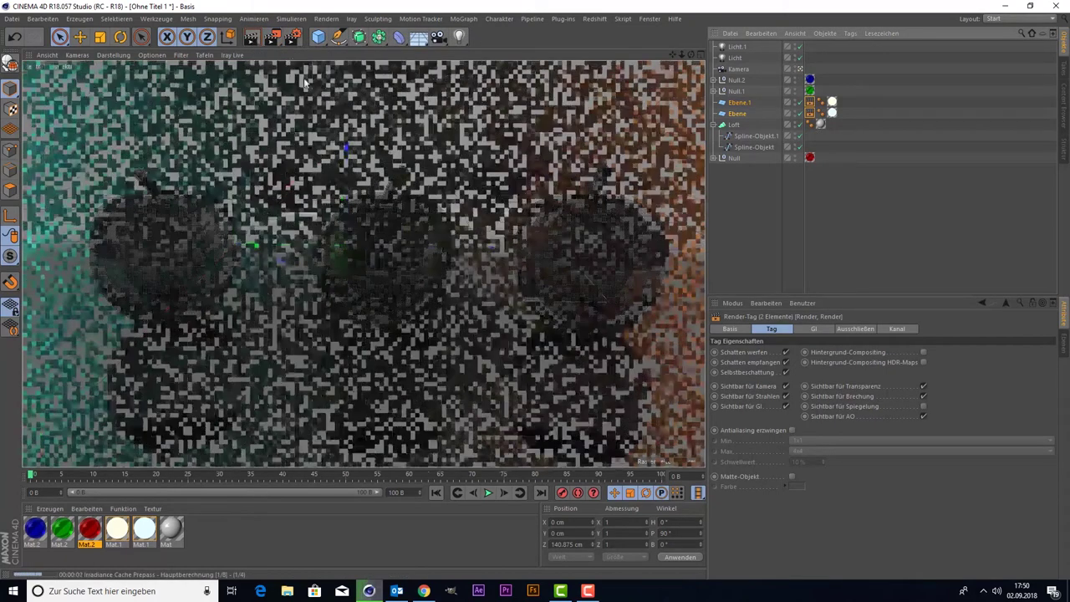
pyautogui.click(810, 89)
pyautogui.moveTo(812, 88); pyautogui.dragTo(809, 79)
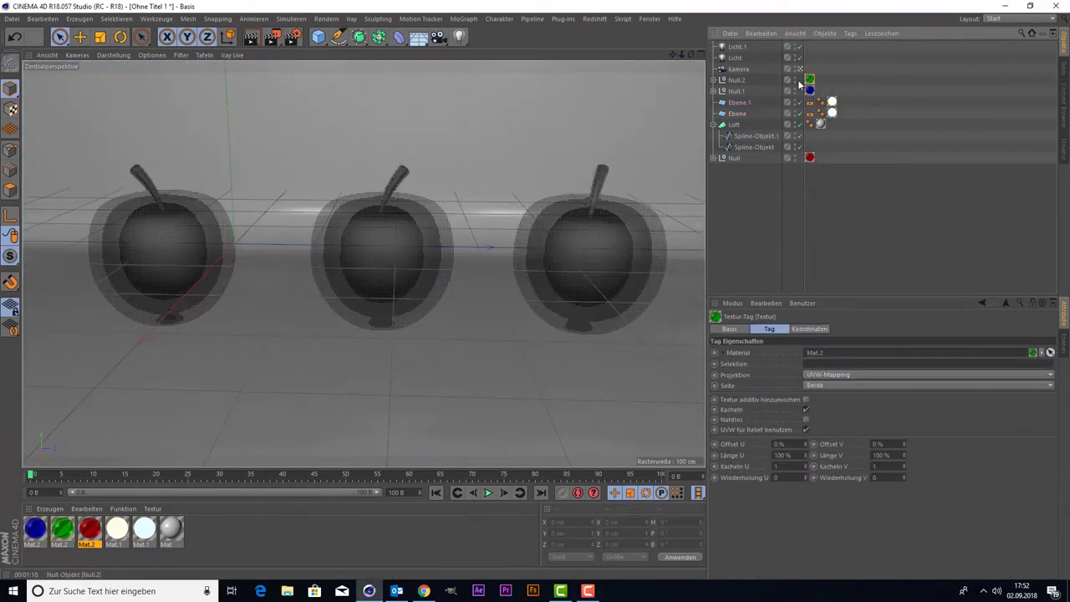
# Step: Create a trial plane, tilt it, raise it along Y, and render to check the lighting
pyautogui.click(317, 36)
pyautogui.click(418, 41)
pyautogui.press('r')
pyautogui.moveTo(349, 251); pyautogui.dragTo(350, 272)
pyautogui.press('space')
pyautogui.moveTo(423, 247); pyautogui.dragTo(427, 172)
pyautogui.moveTo(675, 63)
pyautogui.keyDown('alt'); pyautogui.mouseDown()
pyautogui.moveTo(155, 304)
pyautogui.moveTo(106, 306)
pyautogui.mouseUp(); pyautogui.keyUp('alt')
pyautogui.press('r')
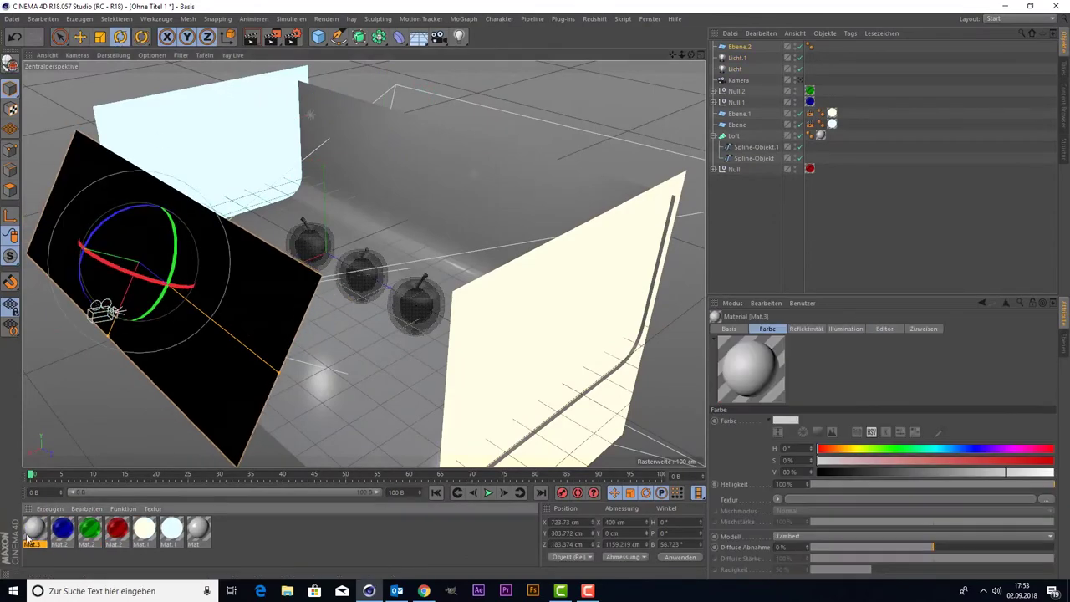
pyautogui.hotkey('ctrl', 'r')
# Step: Add a Render tag to the plane and start an interactive render through the scene camera
pyautogui.rightClick(719, 46)
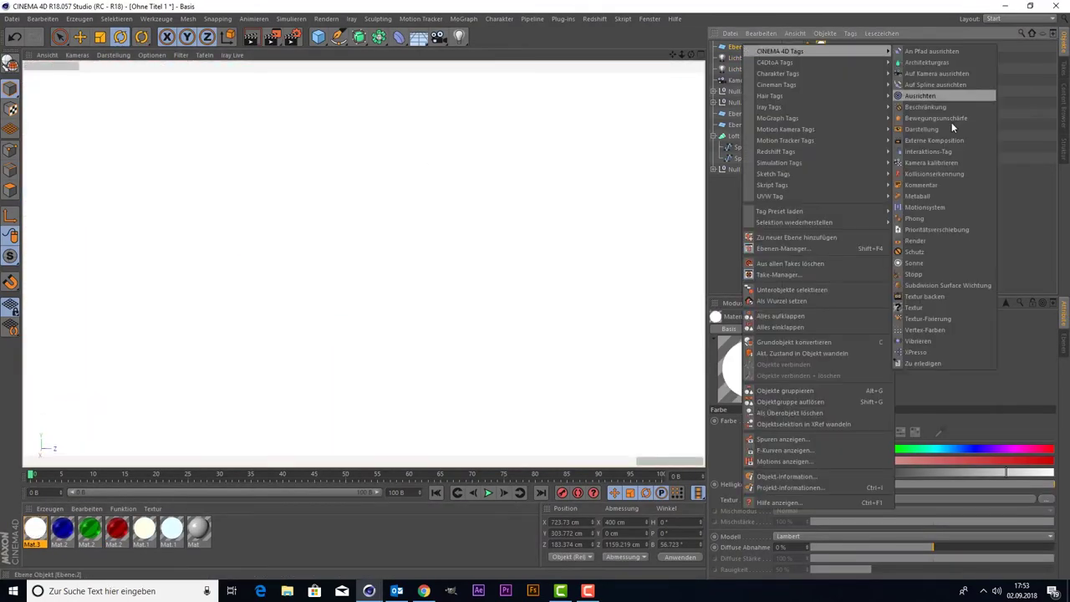
pyautogui.click(927, 96)
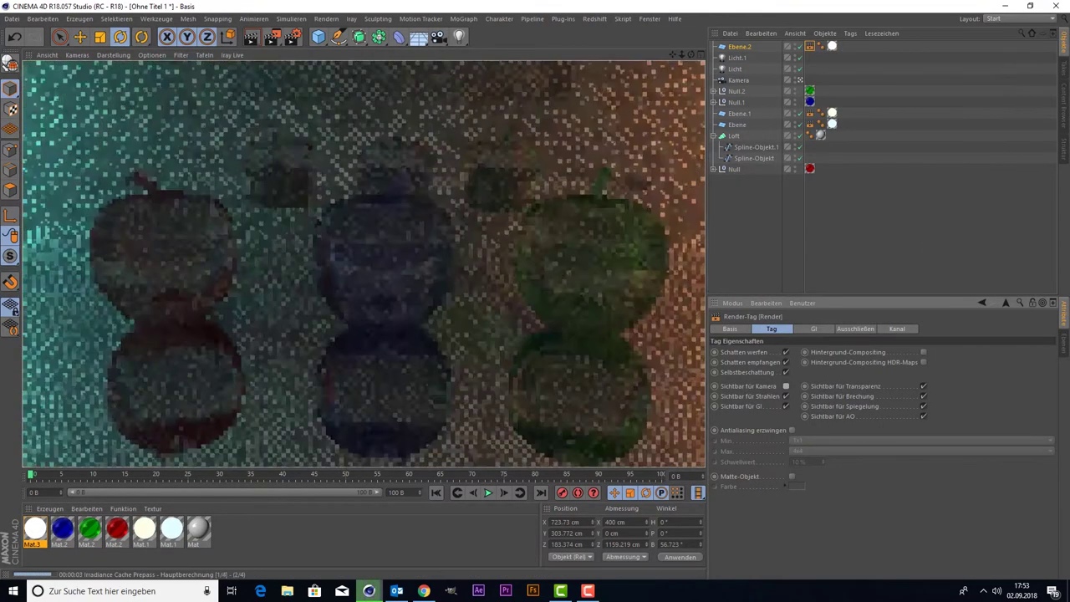
pyautogui.click(321, 78)
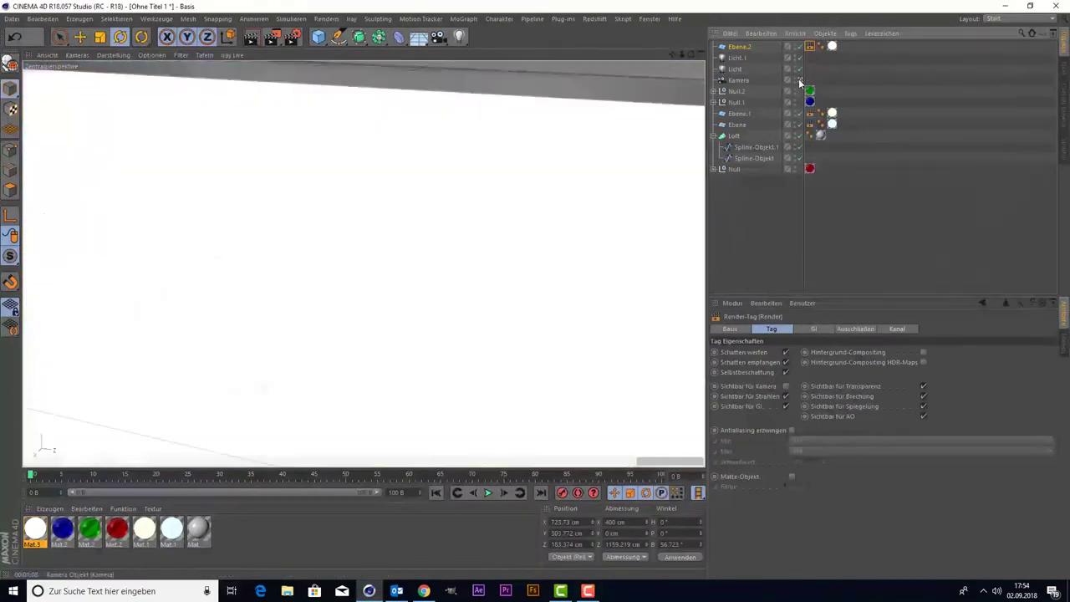
pyautogui.click(60, 37)
pyautogui.keyDown('alt'); pyautogui.moveTo(251, 251); pyautogui.dragTo(174, 153); pyautogui.keyUp('alt')
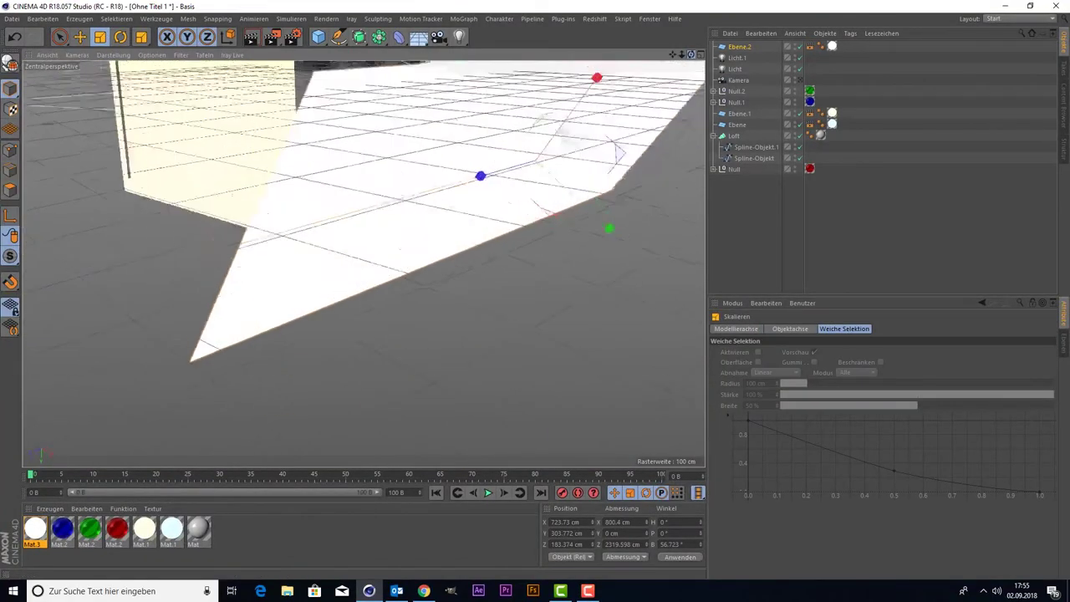
pyautogui.moveTo(691, 55); pyautogui.dragTo(786, 52)
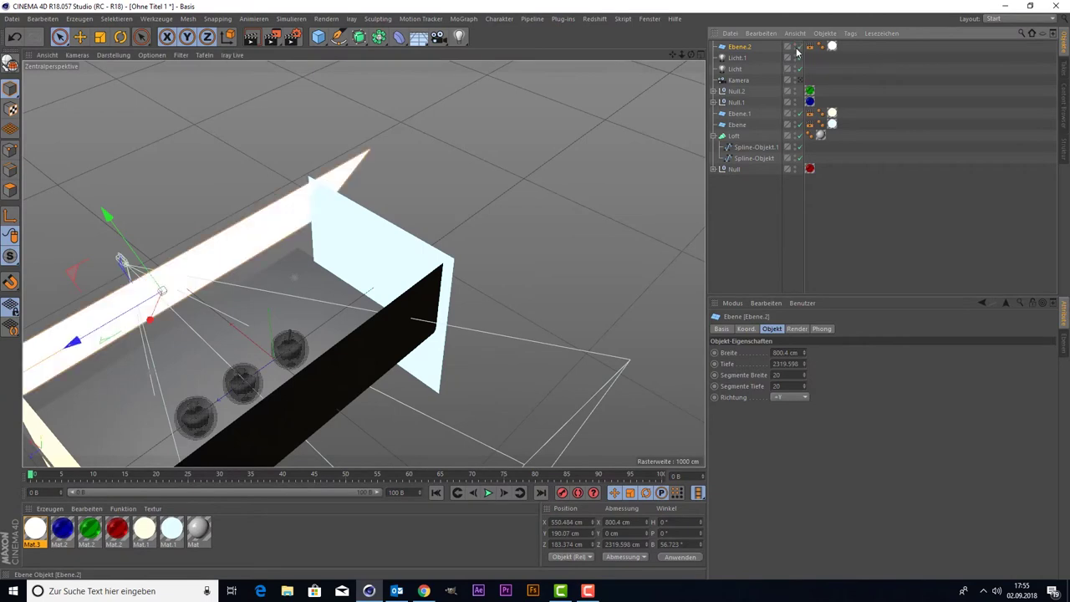
pyautogui.click(800, 80)
pyautogui.hotkey('alt', 'r')
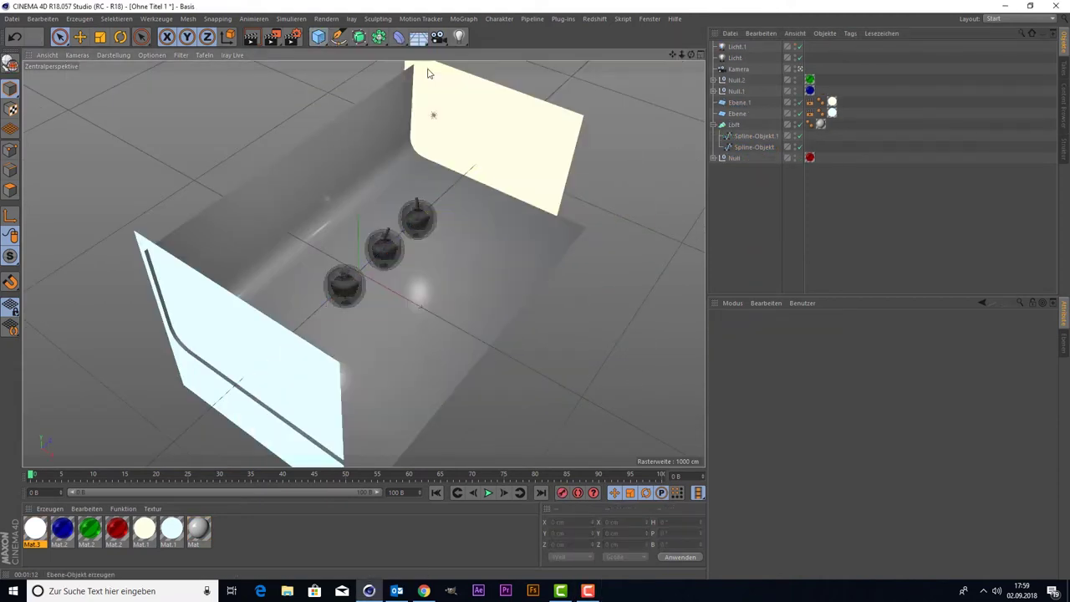
# Step: Position the new plane above the apples, enlarge it and apply Mat.3
pyautogui.moveTo(423, 297); pyautogui.dragTo(469, 314)
pyautogui.moveTo(377, 194)
pyautogui.mouseDown()
pyautogui.moveTo(374, 121)
pyautogui.moveTo(508, 133)
pyautogui.moveTo(518, 151)
pyautogui.mouseUp()
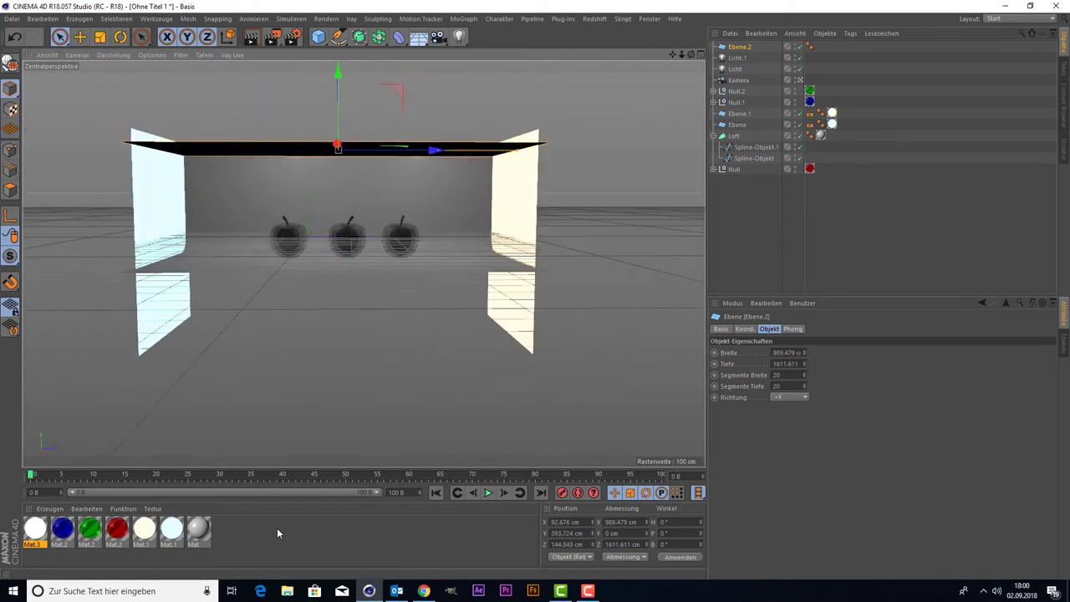
pyautogui.moveTo(35, 528); pyautogui.dragTo(335, 149)
pyautogui.click(735, 69)
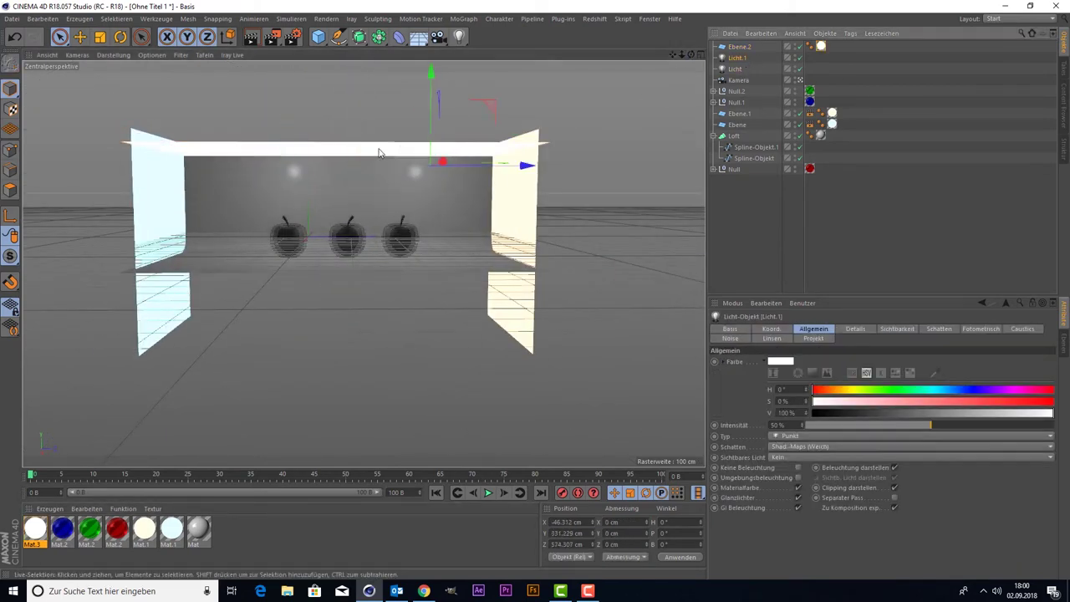
# Step: Rotate Ebene.2 to stand upright at 90°
pyautogui.click(335, 151)
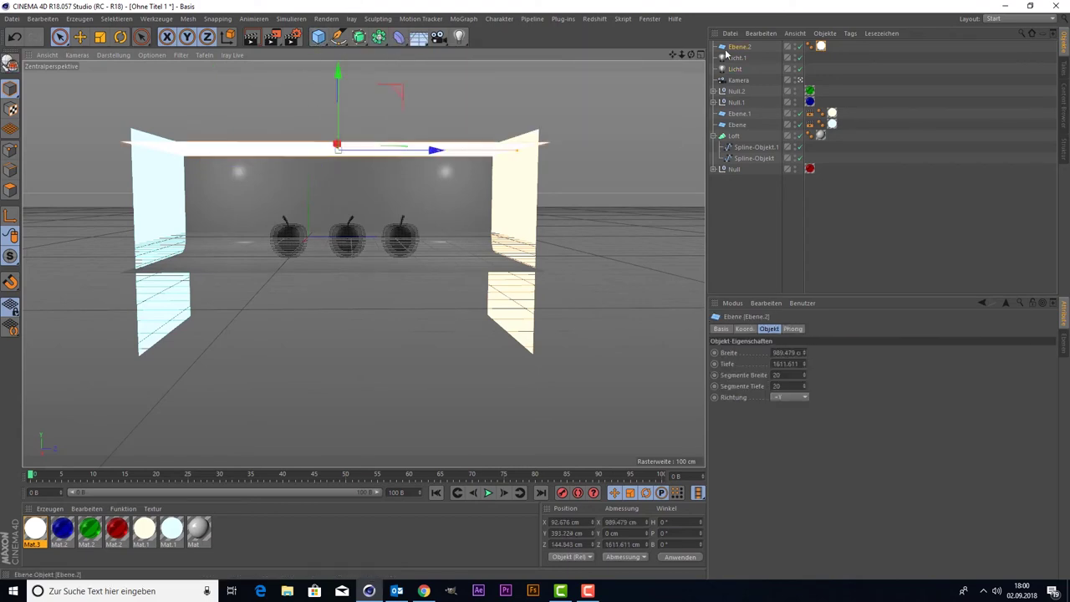
pyautogui.press('r')
pyautogui.moveTo(335, 176); pyautogui.dragTo(384, 159)
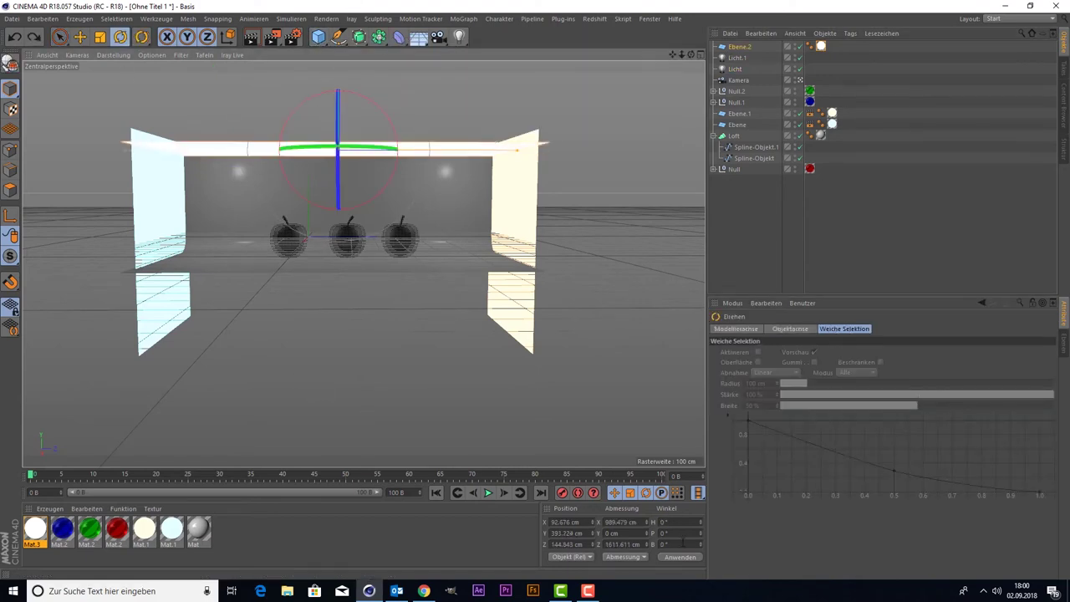
pyautogui.moveTo(418, 251)
pyautogui.keyDown('alt'); pyautogui.mouseDown()
pyautogui.moveTo(295, 169)
pyautogui.moveTo(351, 133)
pyautogui.mouseUp(); pyautogui.keyUp('alt')
pyautogui.press('space')
pyautogui.moveTo(674, 55); pyautogui.dragTo(702, 75)
# Step: Add a Render tag to Ebene.2, then duplicate it as Ebene.3 and move it sideways
pyautogui.rightClick(739, 46)
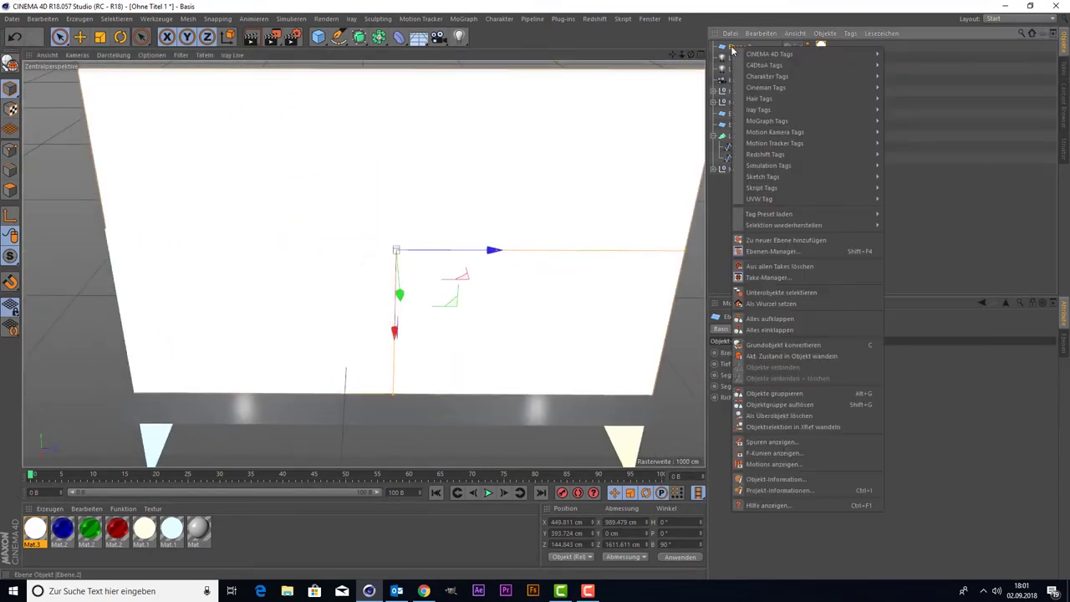
pyautogui.click(928, 276)
pyautogui.hotkey('ctrl', 'shift', 'z')
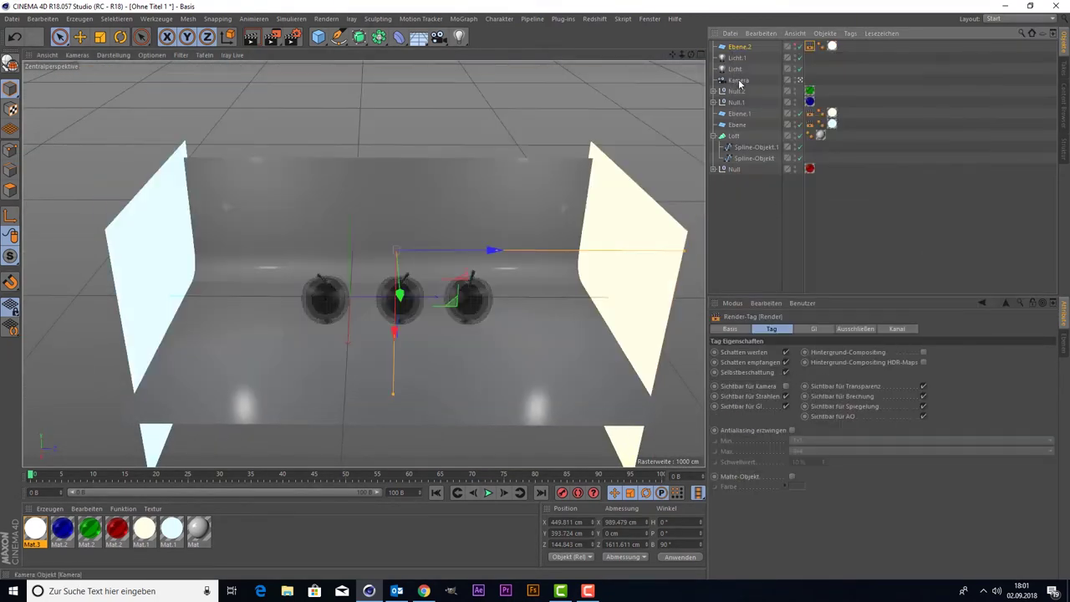
pyautogui.hotkey('ctrl', 'shift', 'z')
pyautogui.hotkey('ctrl', 'shift', 'z')
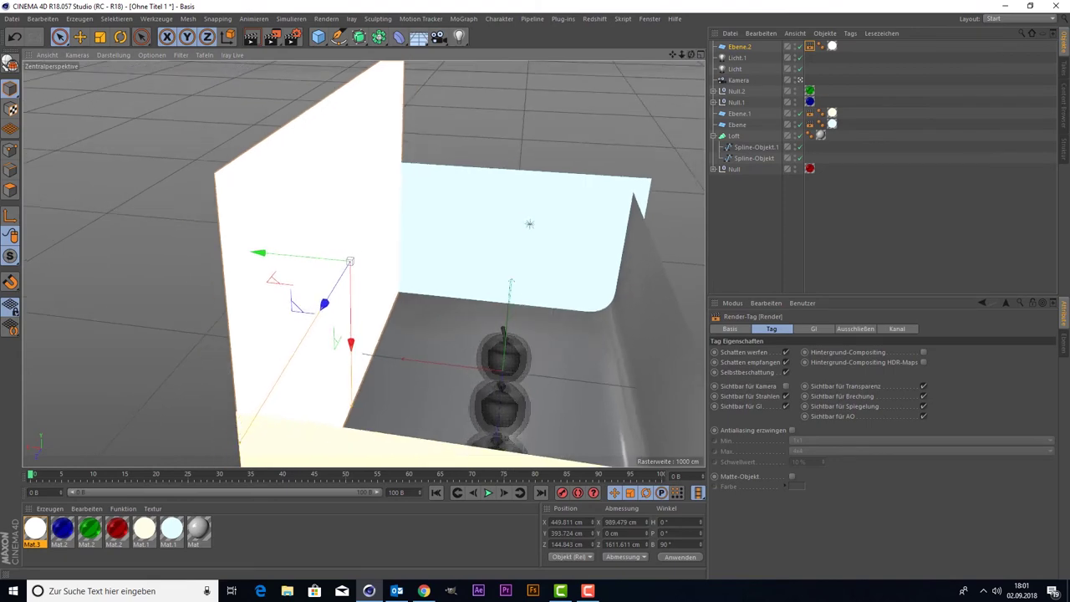
pyautogui.hotkey('ctrl', 'c')
pyautogui.hotkey('ctrl', 'v')
pyautogui.moveTo(313, 266); pyautogui.dragTo(449, 282)
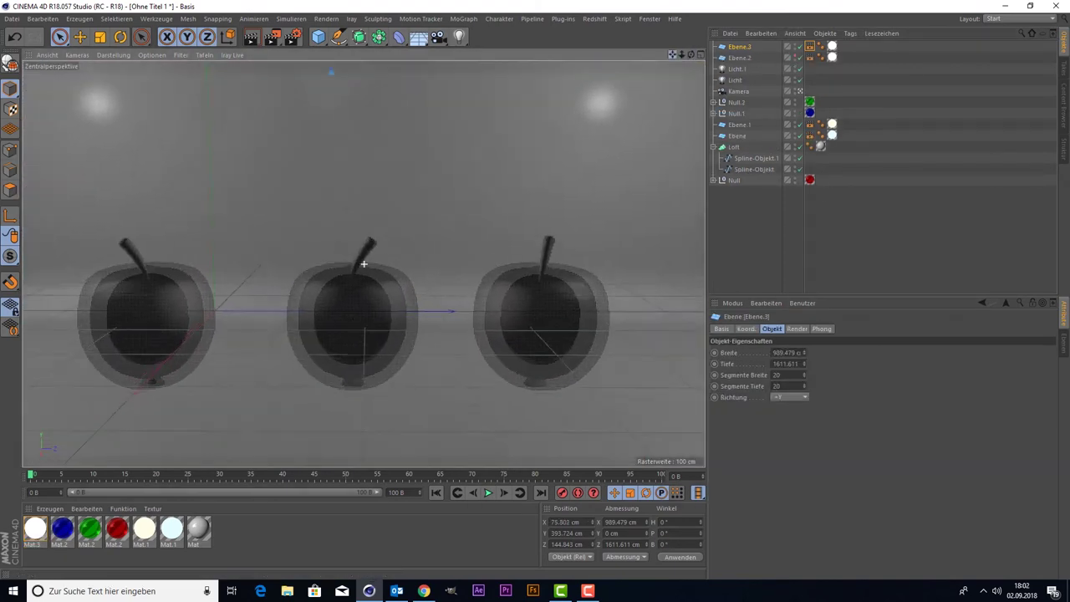
# Step: Set the render output file to 'Apfel Thumpnail' on the Desktop
pyautogui.click(251, 36)
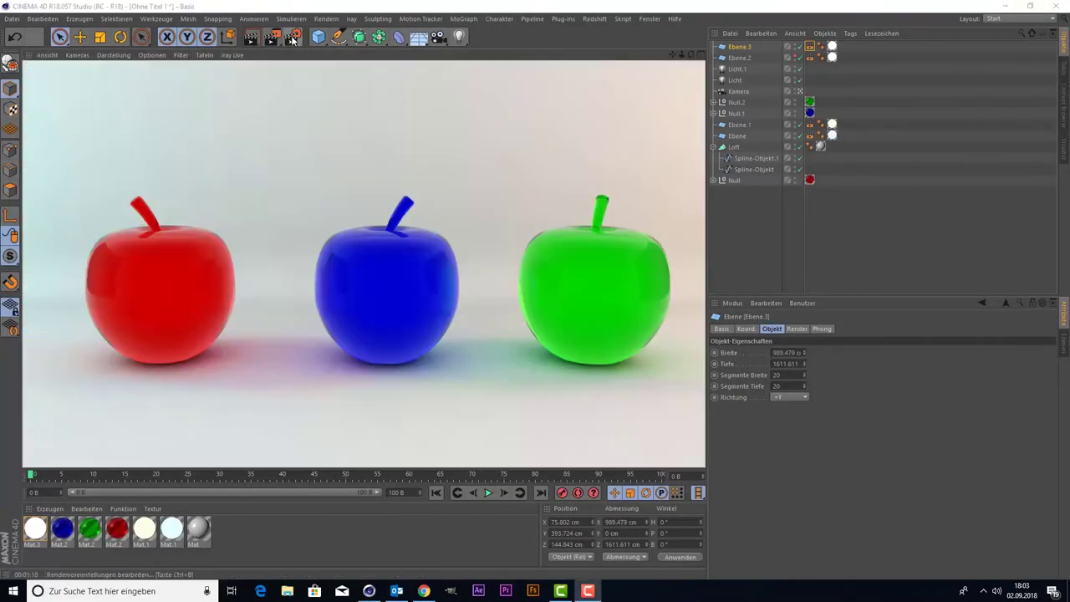
pyautogui.click(292, 37)
pyautogui.click(497, 67)
pyautogui.click(107, 108)
pyautogui.write('Apf')
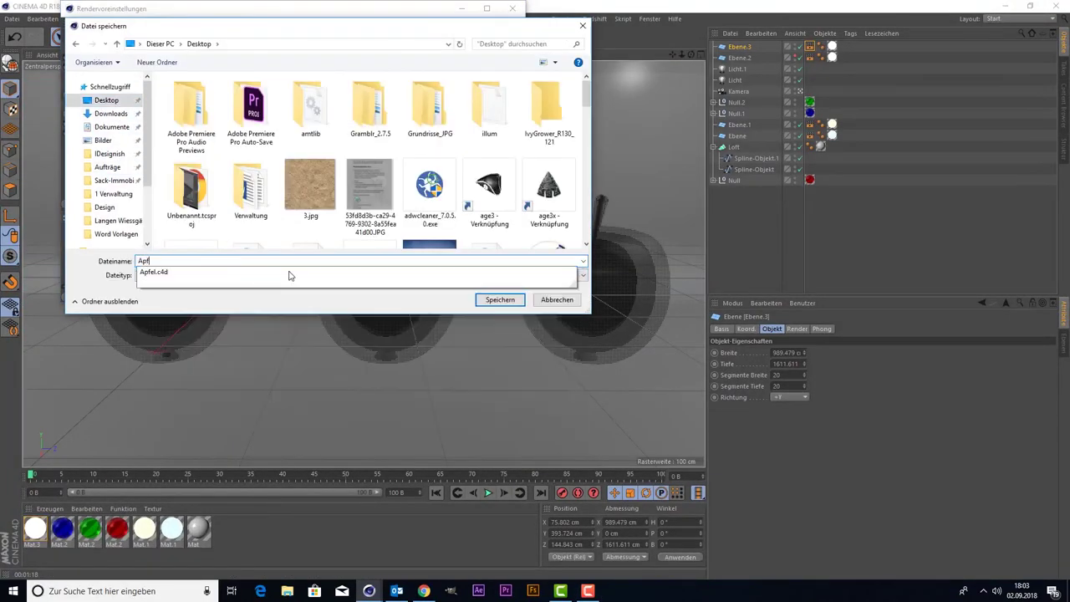
pyautogui.write('el Thumpnail')
pyautogui.click(499, 298)
pyautogui.click(513, 9)
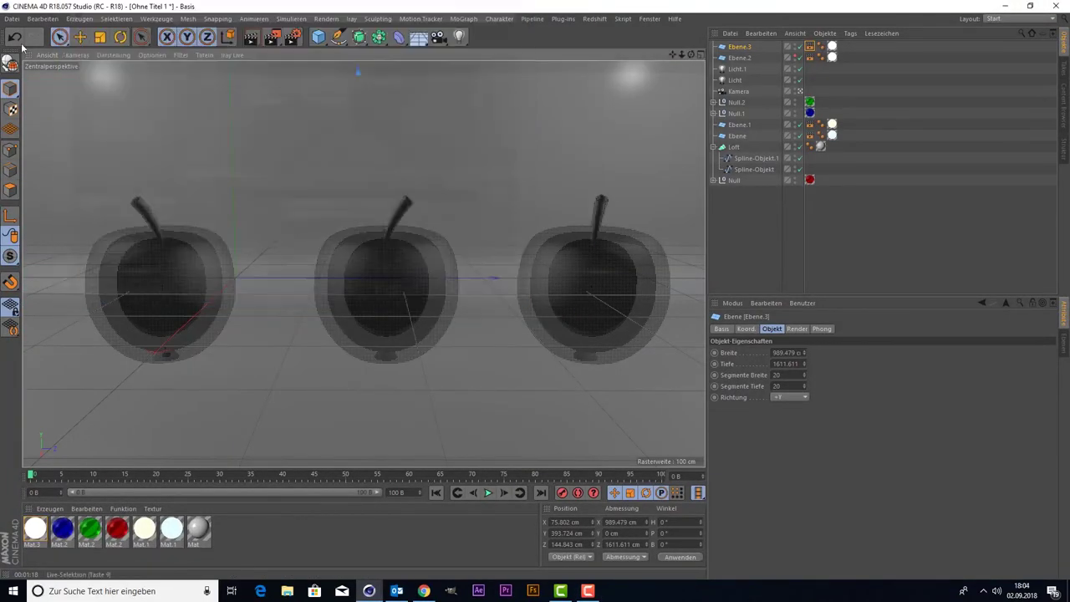
# Step: Save the scene project as Apfel.c4d
pyautogui.hotkey('ctrl', 's')
pyautogui.press('Return')
pyautogui.press('Return')
pyautogui.hotkey('ctrl', 'b')
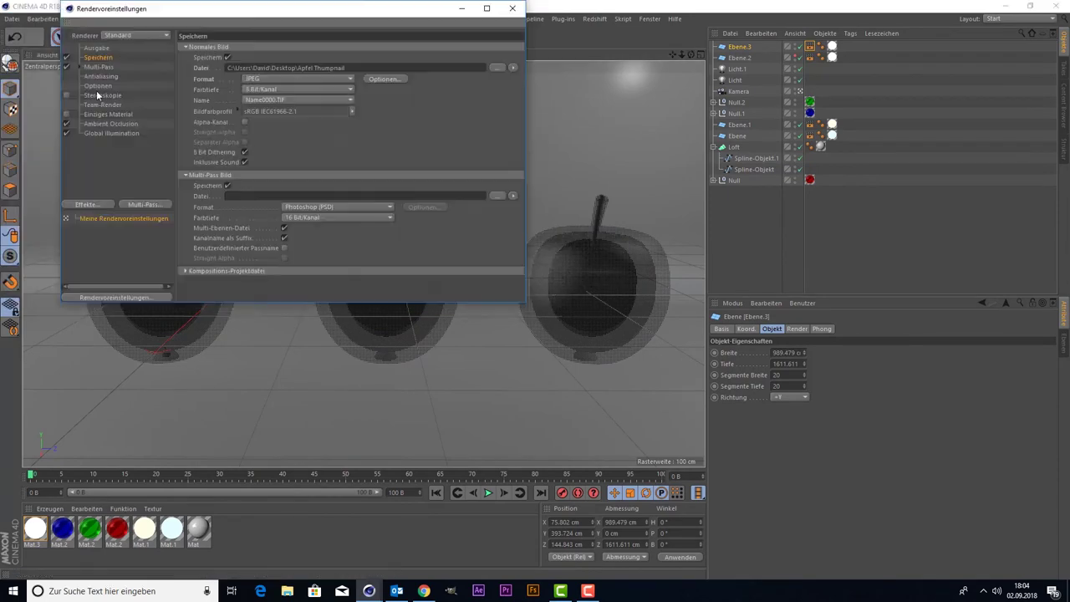
# Step: Confirm the 1920×1080 output settings and render the final image
pyautogui.click(98, 66)
pyautogui.click(98, 56)
pyautogui.click(96, 47)
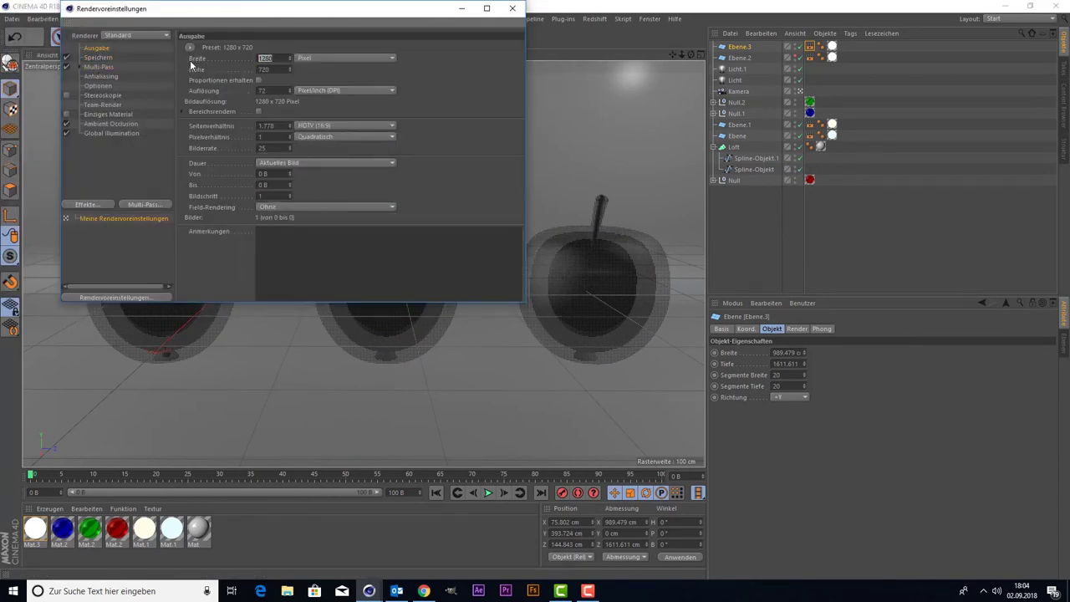
pyautogui.click(111, 57)
pyautogui.click(512, 8)
pyautogui.hotkey('shift', 'r')
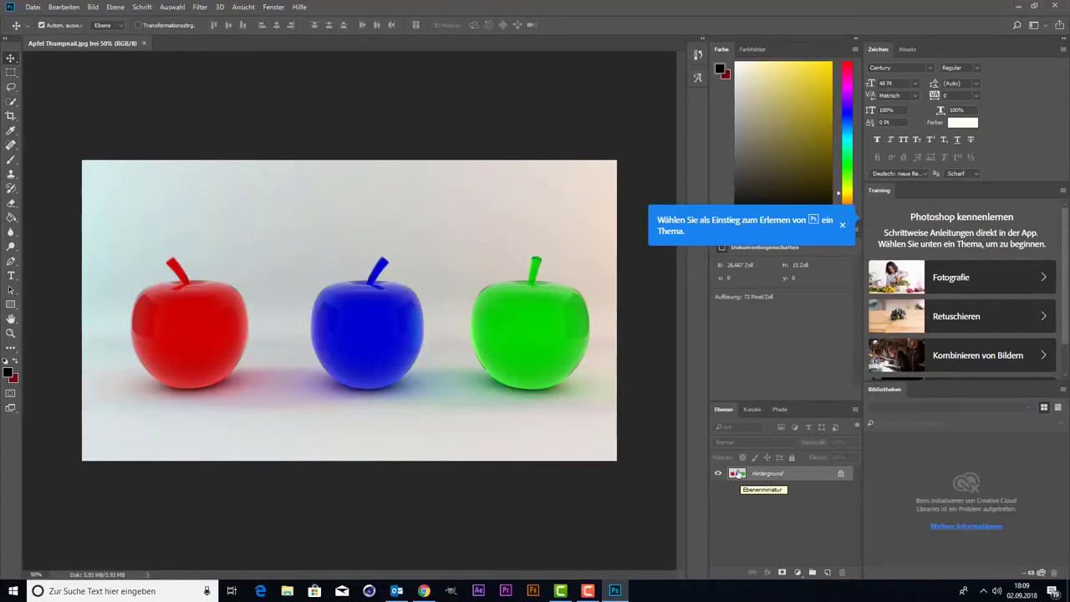
# Step: Apply a Lens Correction vignette with Amount -100
pyautogui.click(273, 6)
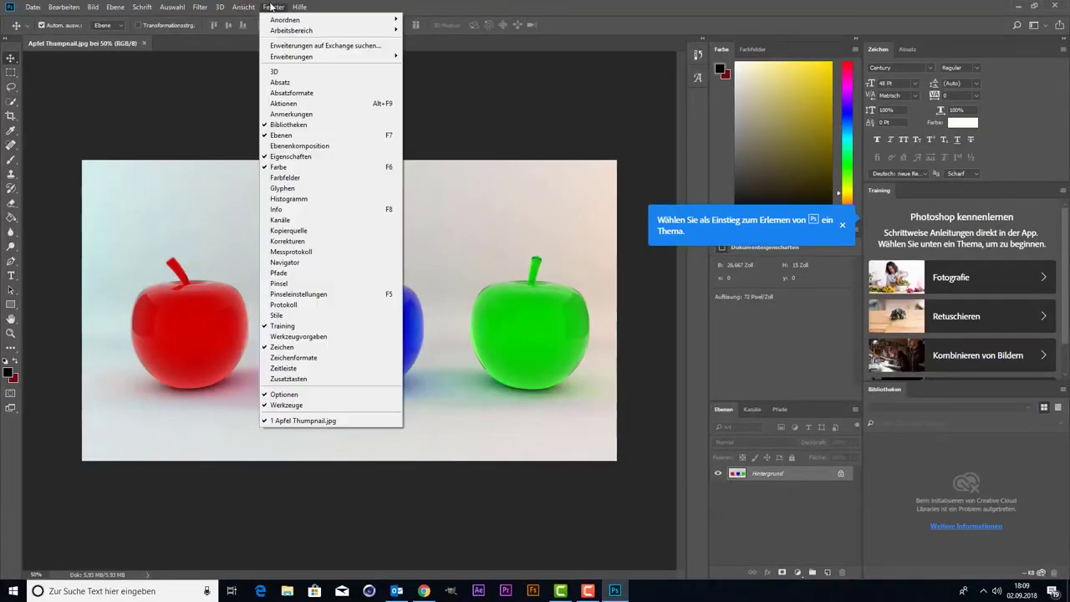
pyautogui.click(267, 84)
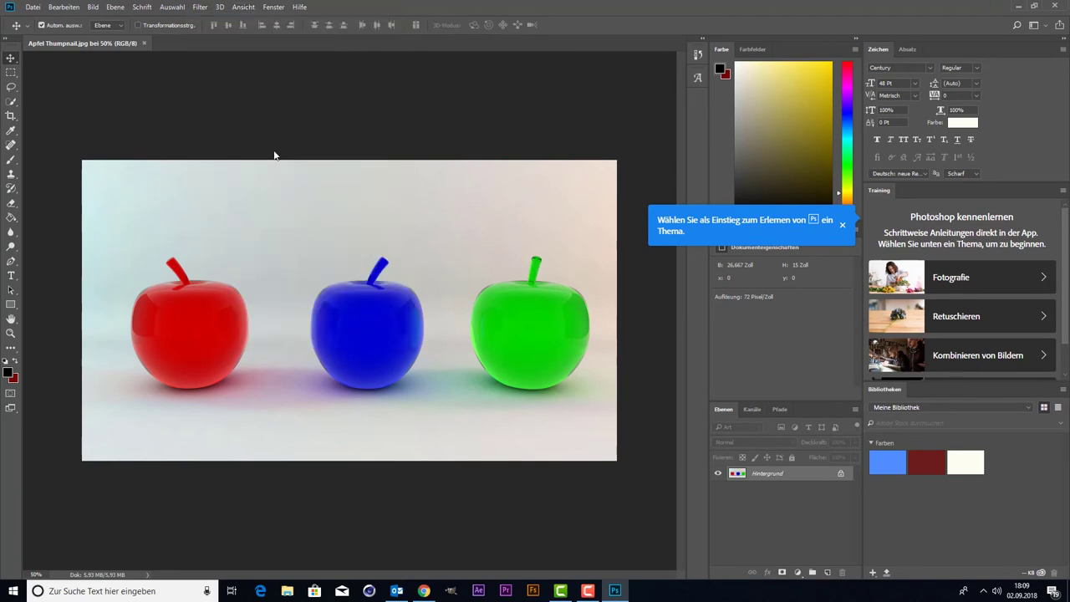
pyautogui.moveTo(968, 248); pyautogui.dragTo(877, 266)
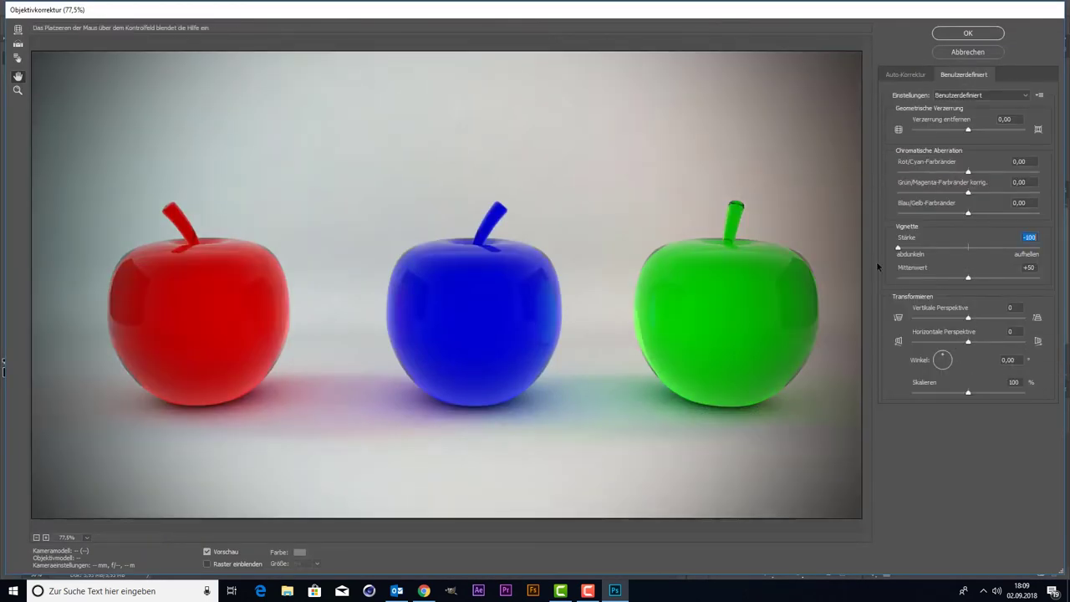
pyautogui.click(940, 33)
# Step: Add a Curves adjustment layer, lowering the RGB and Blue curves
pyautogui.click(798, 572)
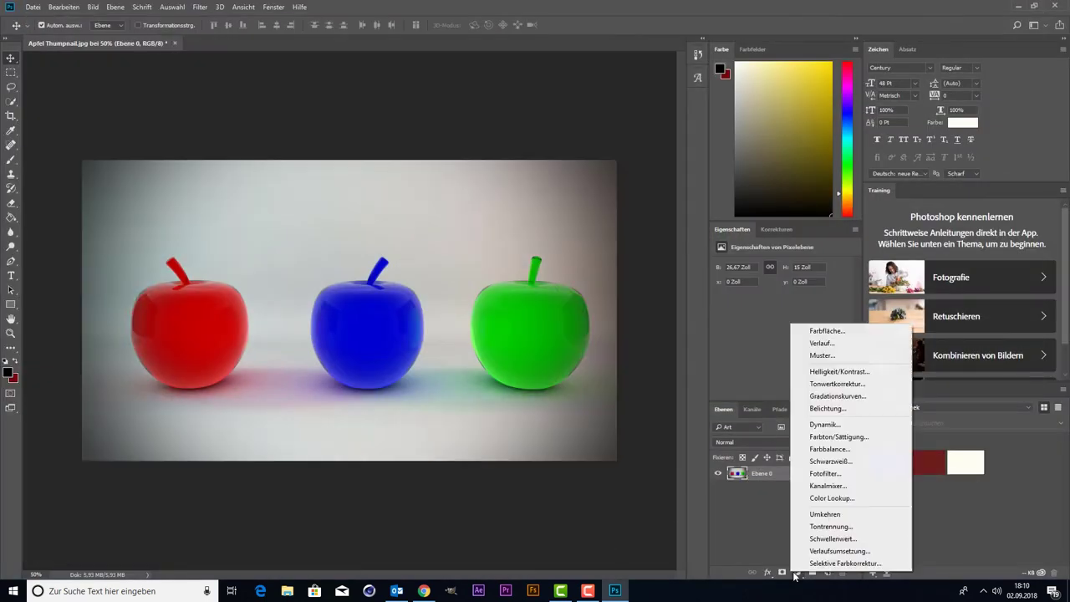
pyautogui.click(828, 393)
pyautogui.moveTo(790, 338)
pyautogui.mouseDown()
pyautogui.moveTo(797, 355)
pyautogui.moveTo(805, 344)
pyautogui.moveTo(795, 344)
pyautogui.mouseUp()
pyautogui.click(770, 308)
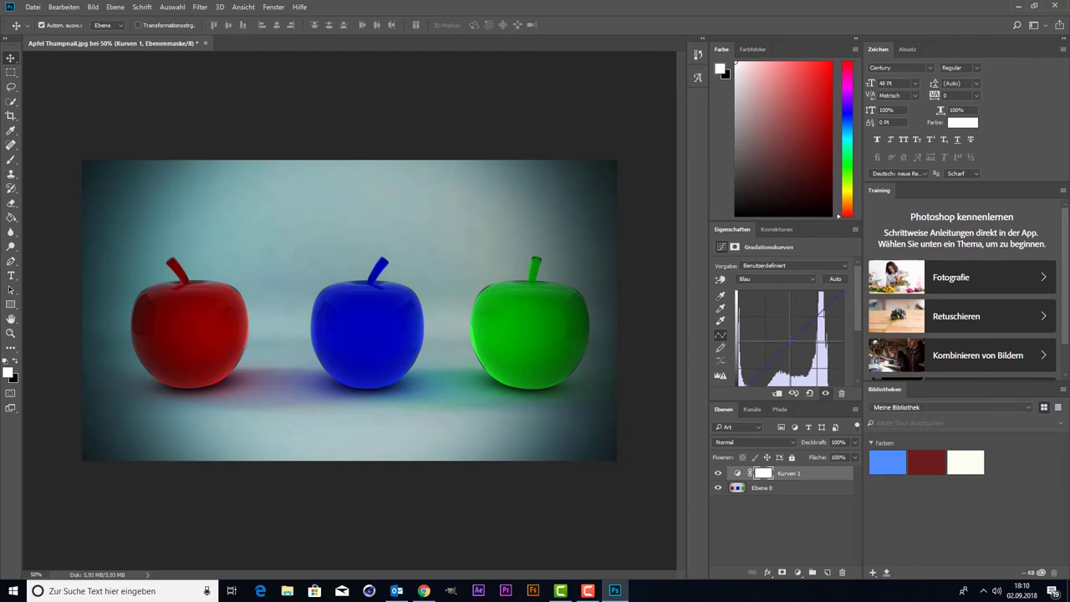
# Step: Save the graded image as a JPEG
pyautogui.click(33, 7)
pyautogui.click(50, 127)
pyautogui.click(641, 331)
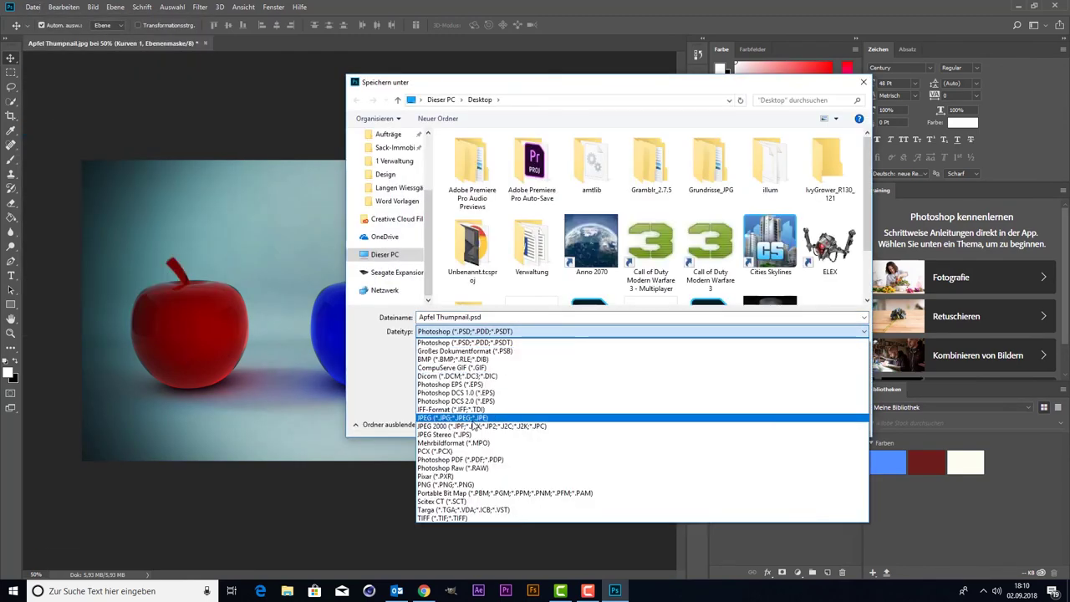
pyautogui.click(474, 432)
pyautogui.click(780, 423)
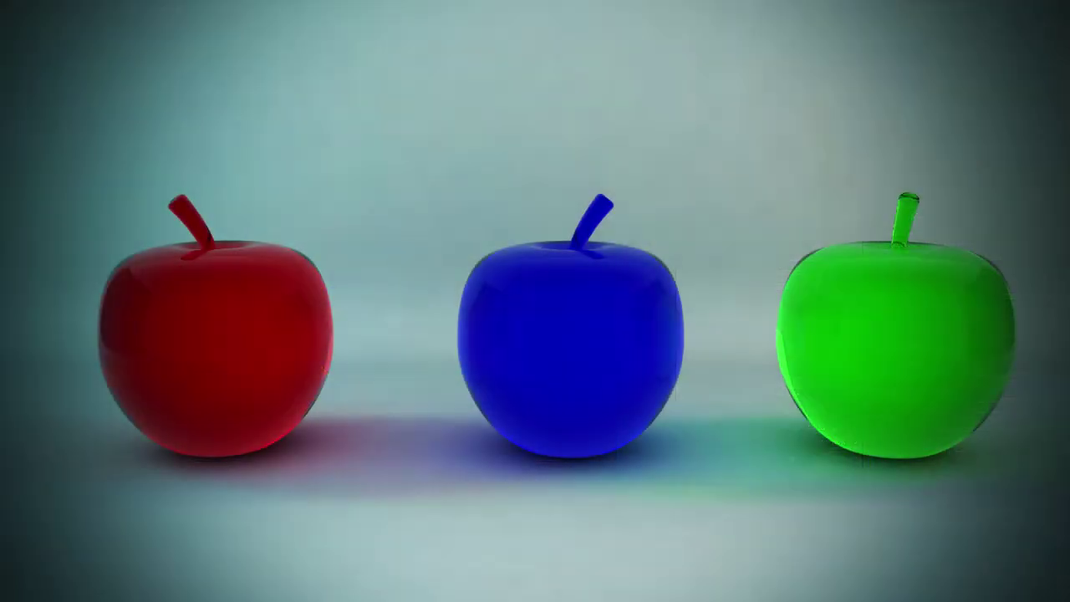